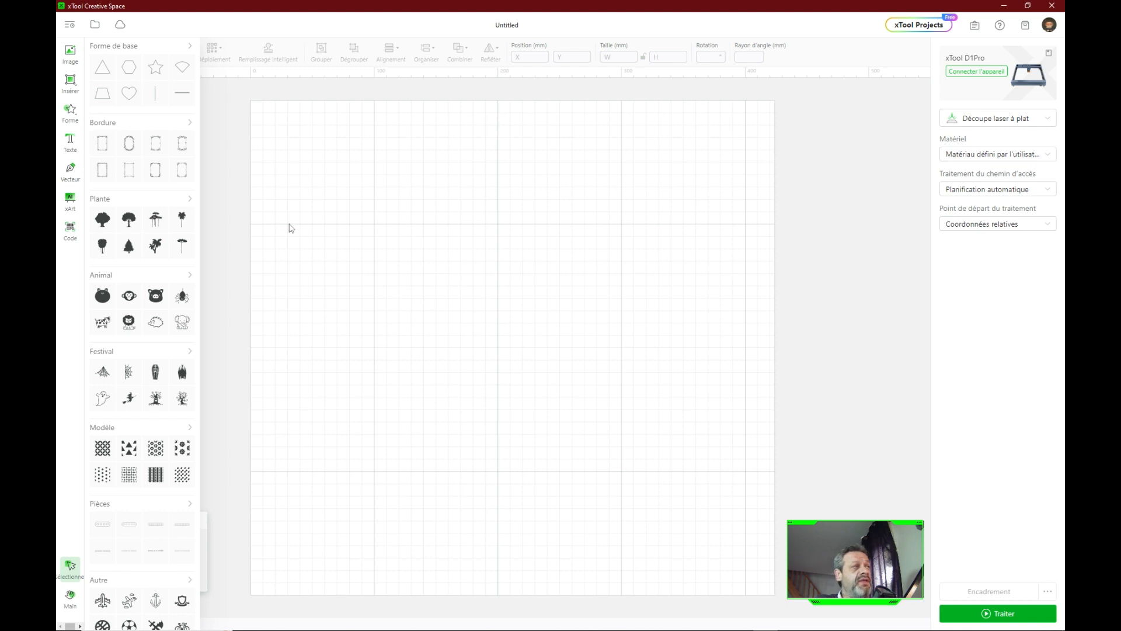
# Step: Draw a rectangle about 22.5 × 17 mm near the upper-left corner of the work area
pyautogui.click(69, 83)
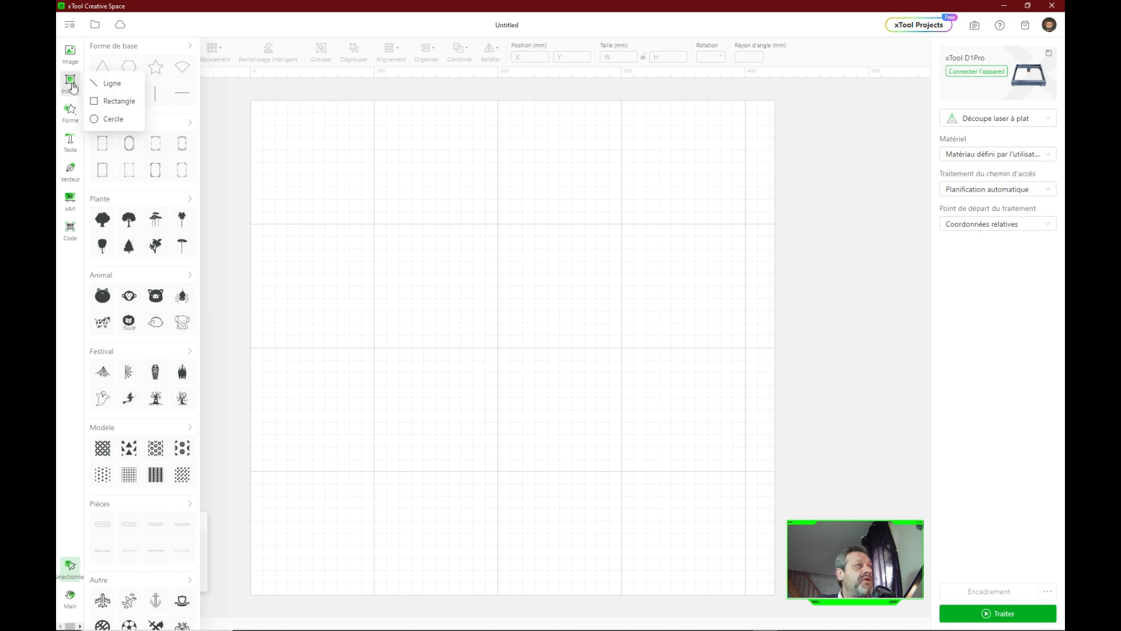
pyautogui.click(107, 100)
pyautogui.moveTo(270, 128); pyautogui.dragTo(300, 150)
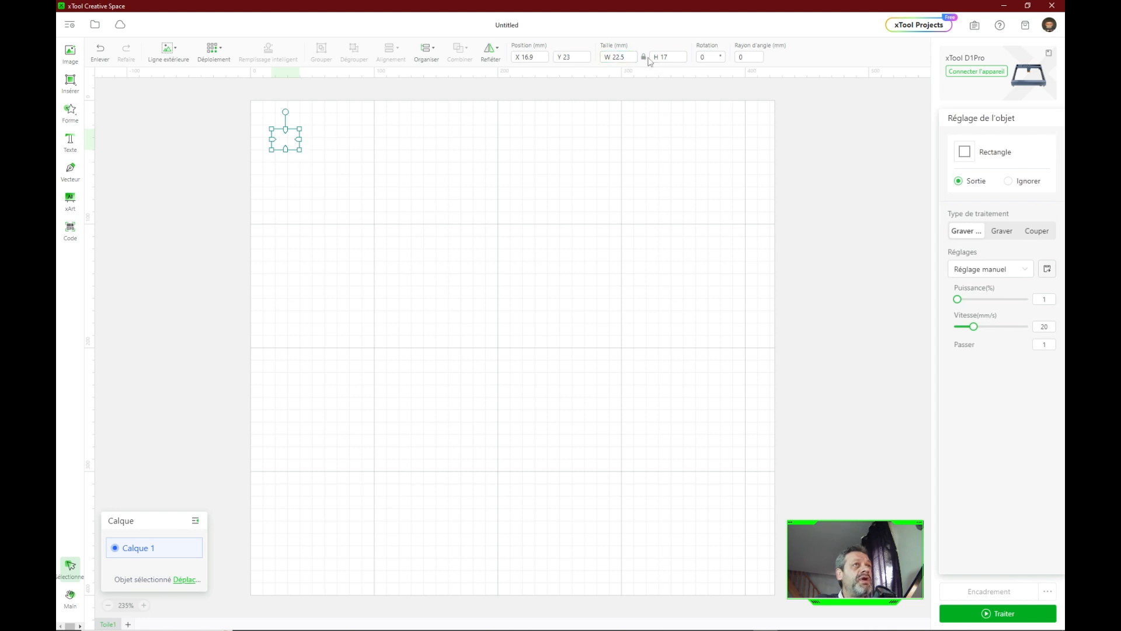
# Step: Unlock the rectangle's proportions and set its size to 7 mm wide by 5 mm high
pyautogui.click(630, 61)
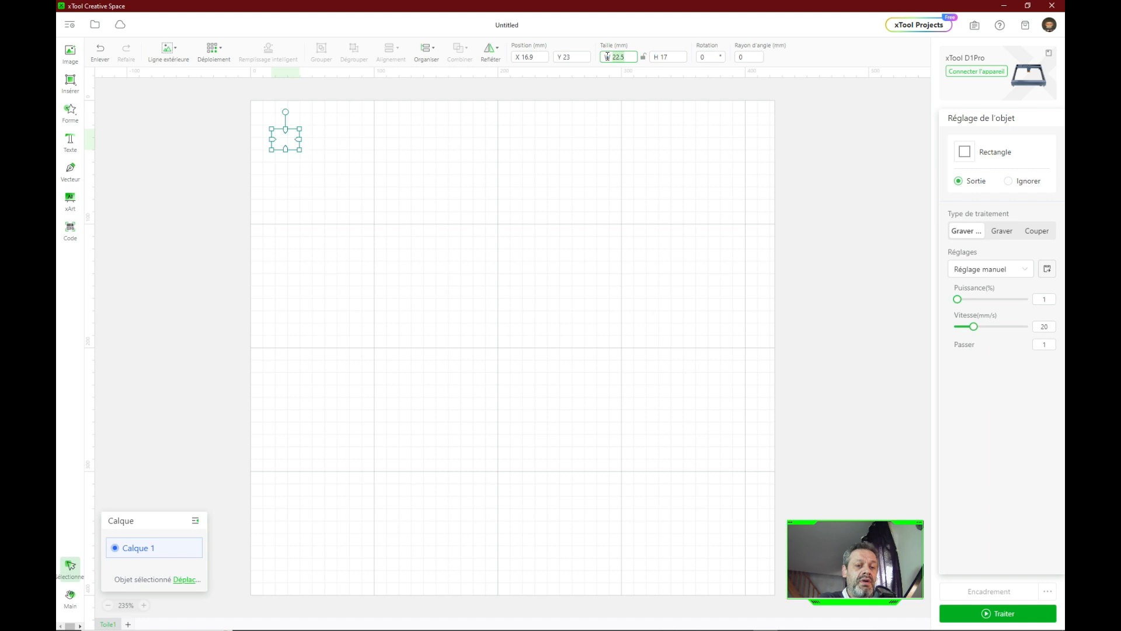
pyautogui.write('7')
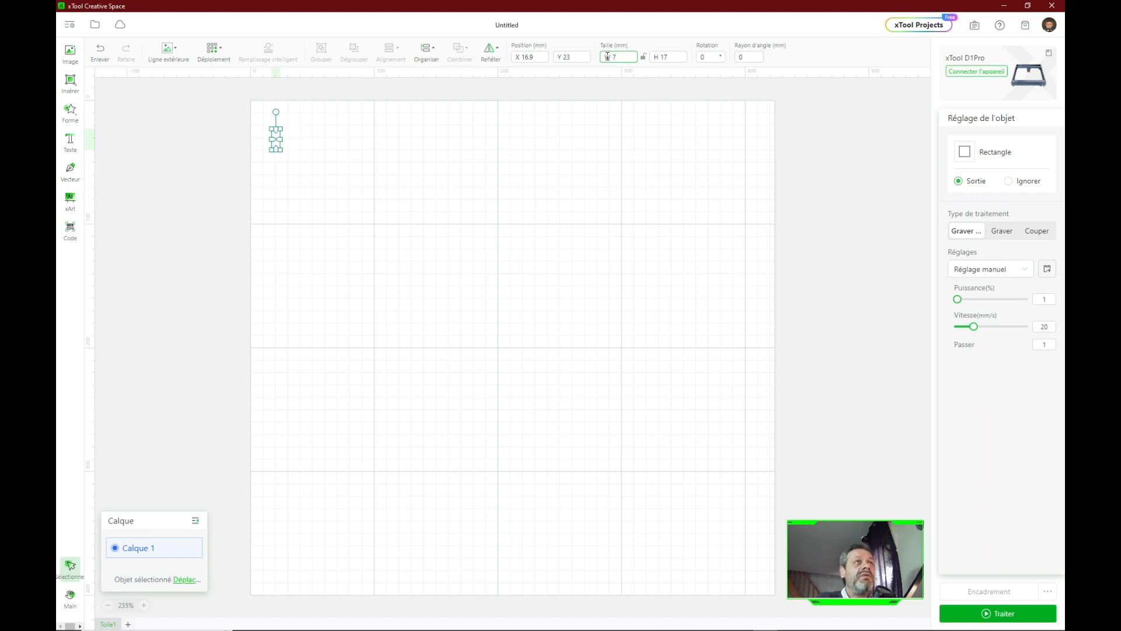
pyautogui.press('Tab')
pyautogui.write('5')
pyautogui.click(560, 168)
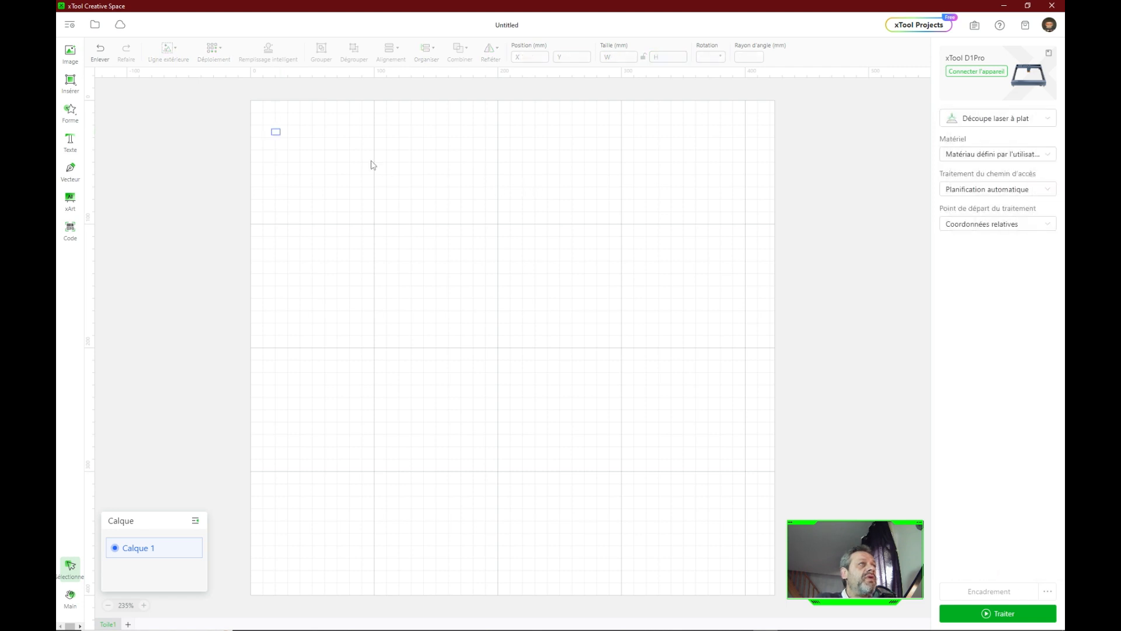
# Step: Set the small rectangle's processing type to Graver
pyautogui.moveTo(319, 158); pyautogui.dragTo(240, 110)
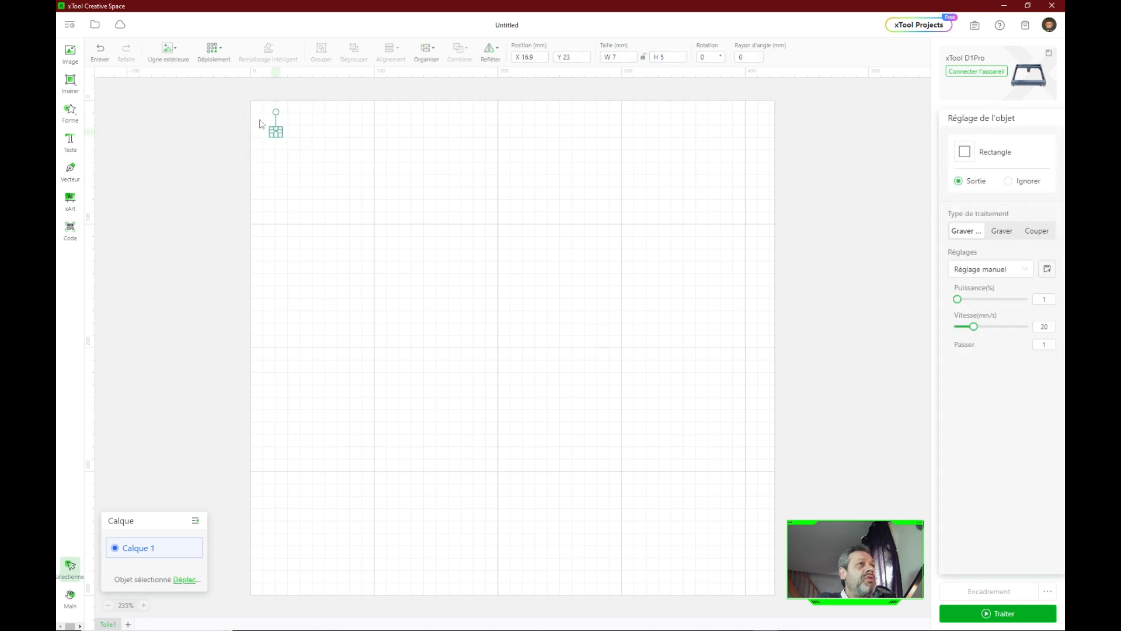
pyautogui.click(999, 234)
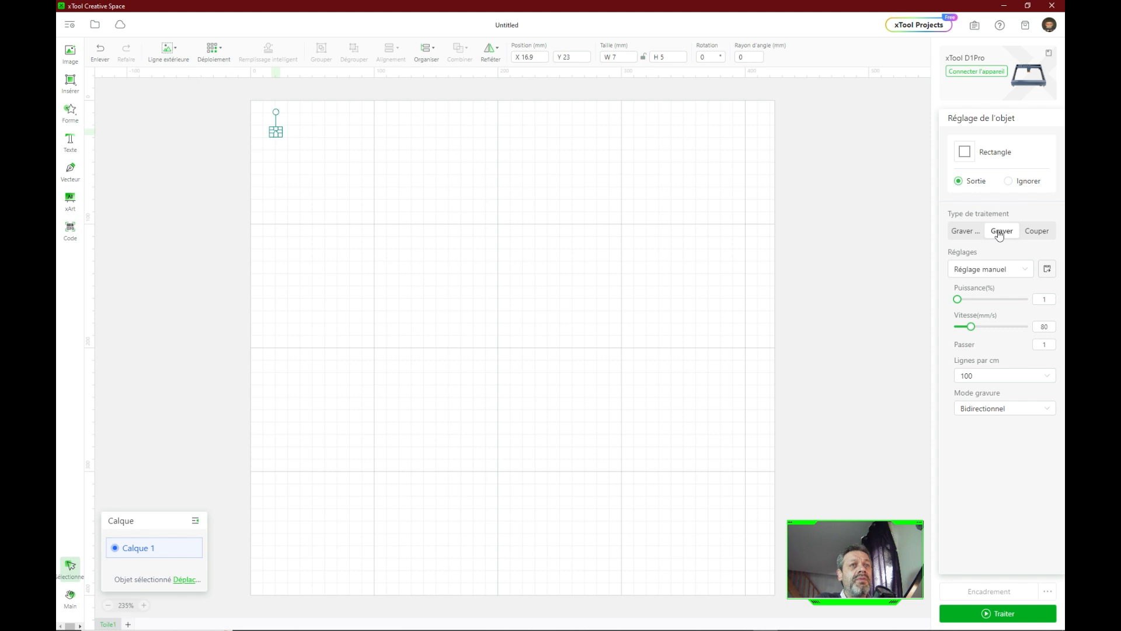
pyautogui.moveTo(958, 301)
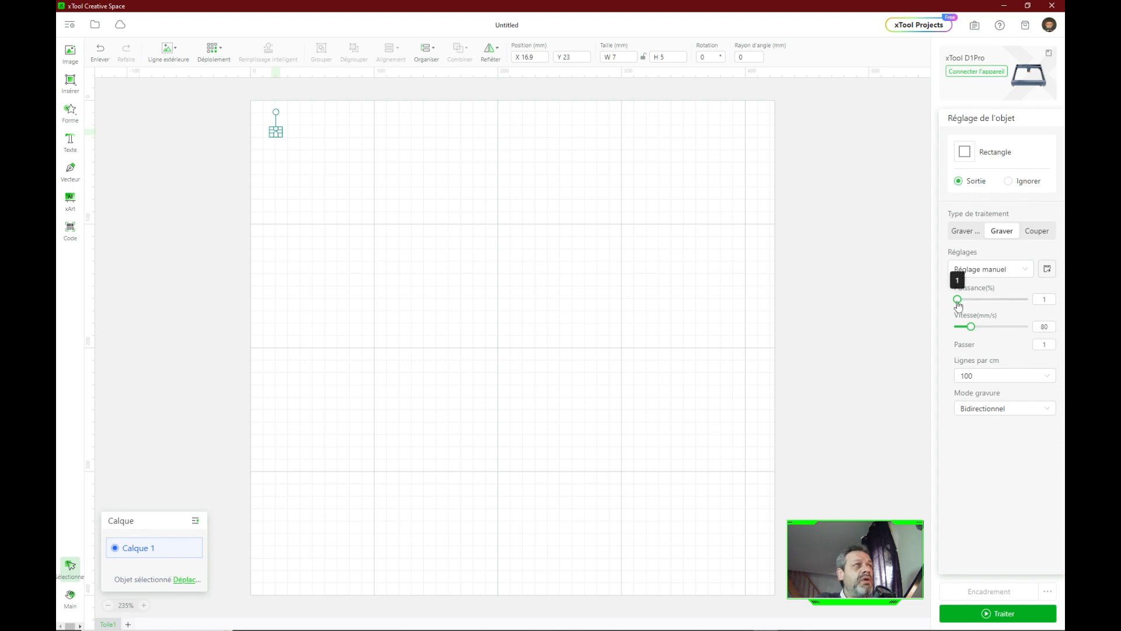
pyautogui.moveTo(971, 331)
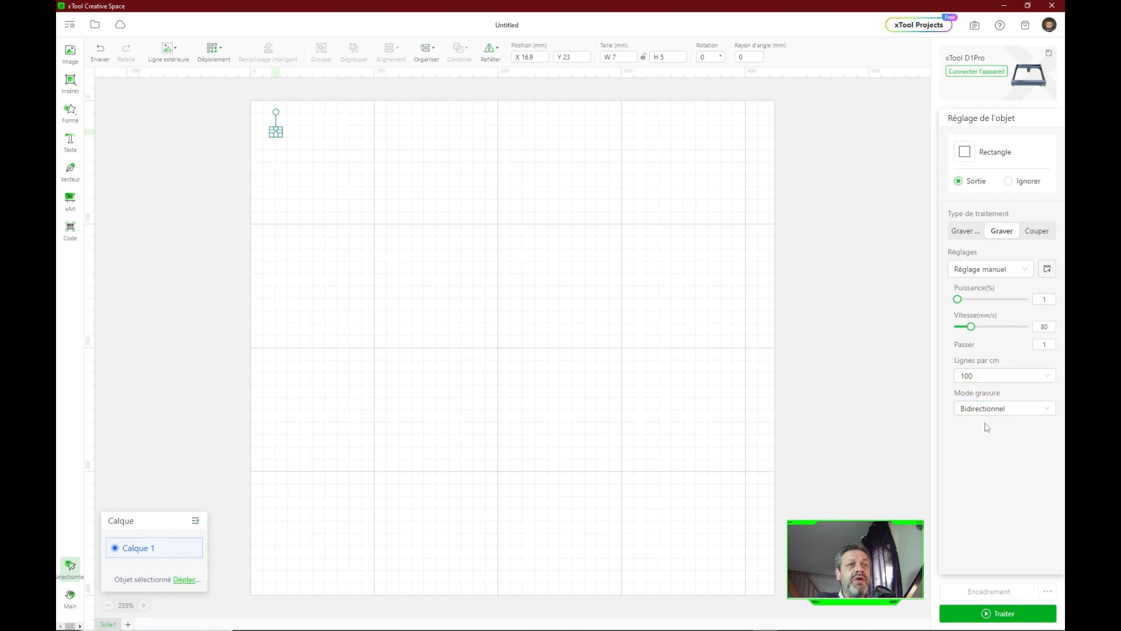
# Step: Start a material test matrix (Matrice d'essai du matériau) from the rectangle with 10 columns and 10 rows
pyautogui.click(282, 141)
pyautogui.moveTo(298, 153); pyautogui.dragTo(247, 109)
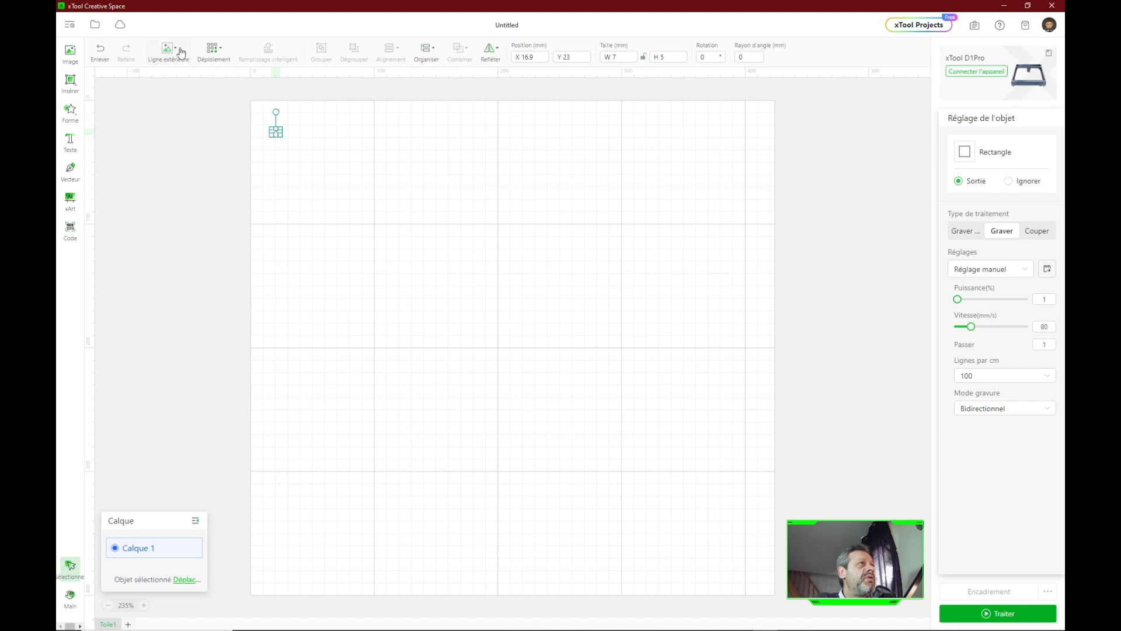
pyautogui.click(215, 52)
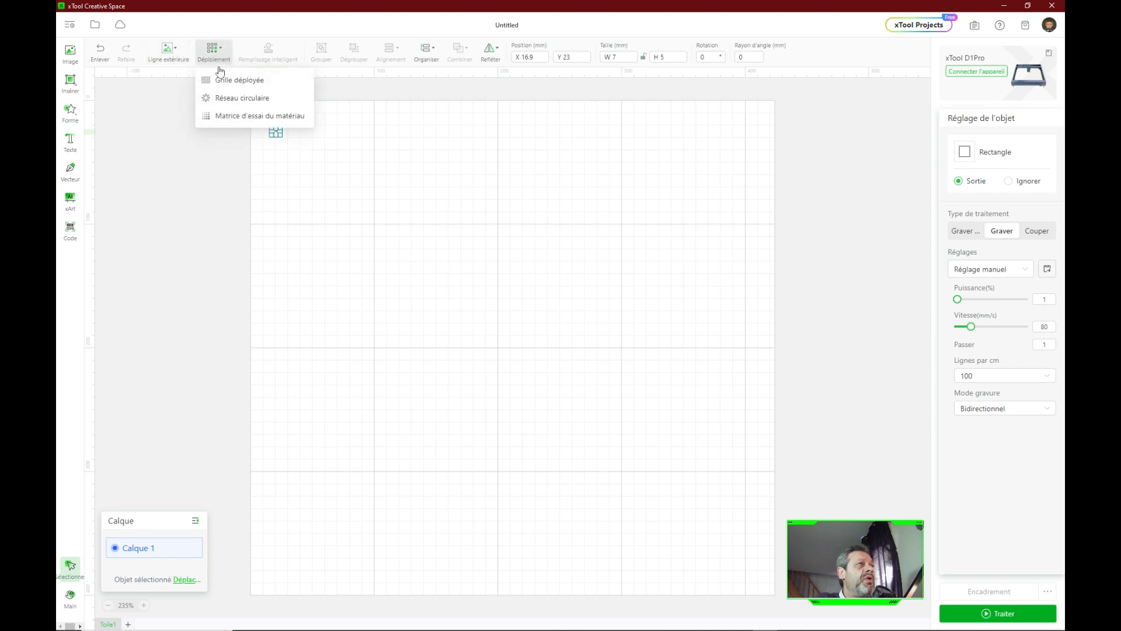
pyautogui.click(232, 116)
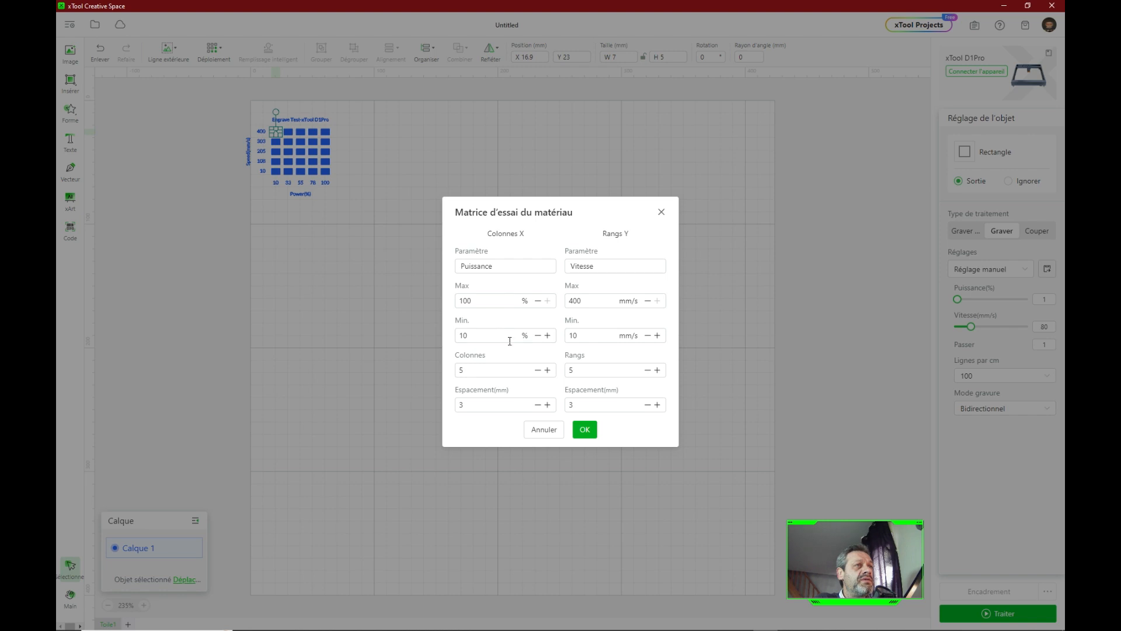
pyautogui.click(488, 299)
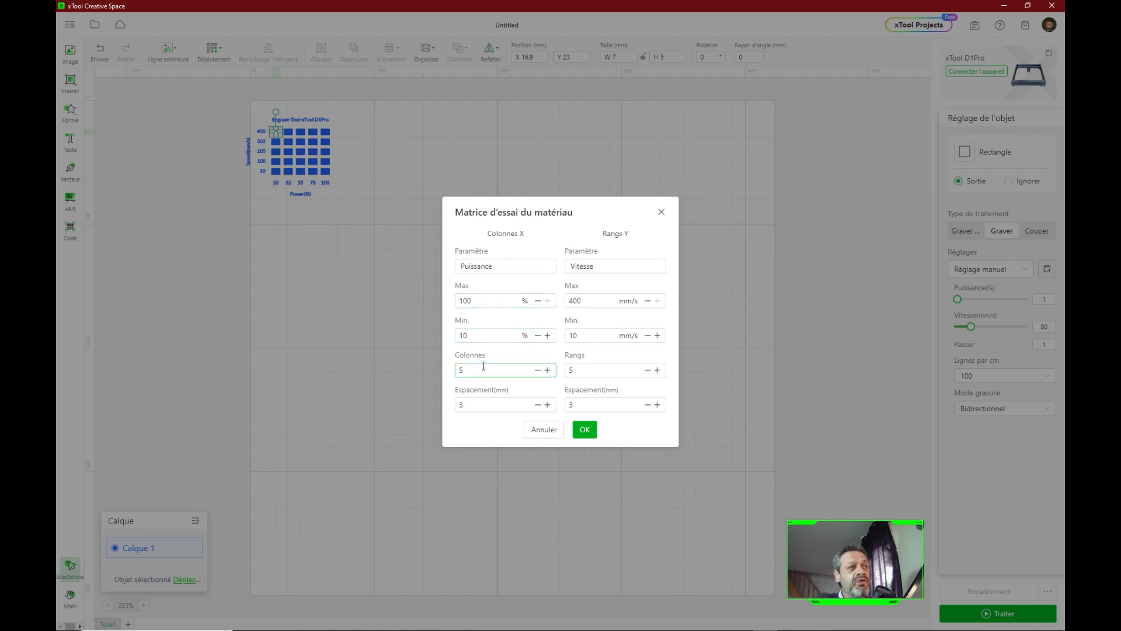
pyautogui.click(547, 370)
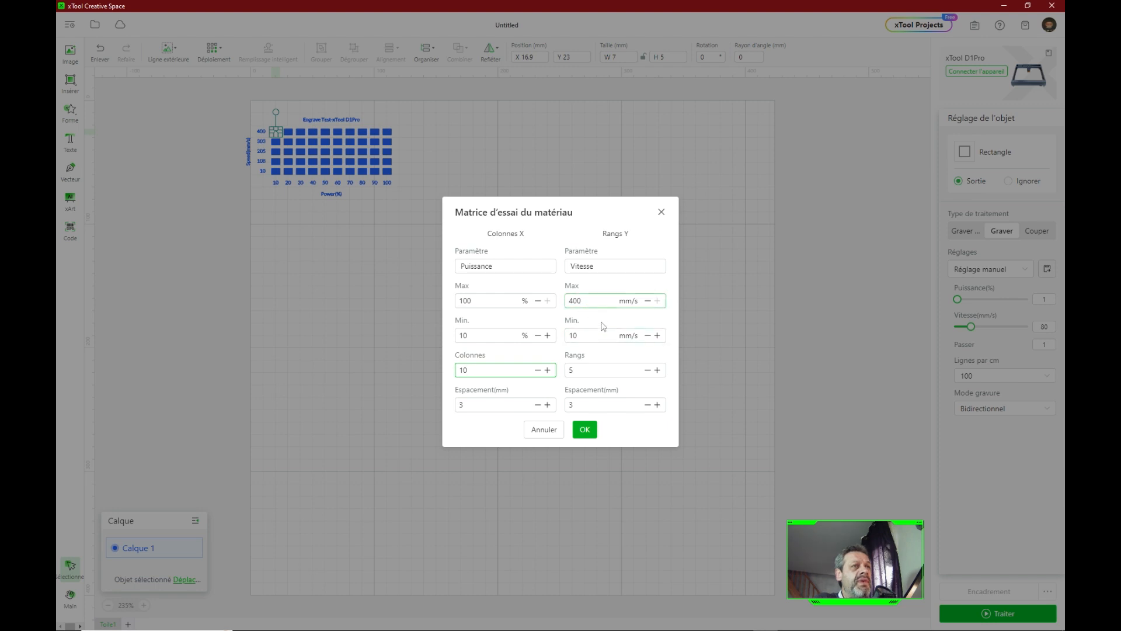
pyautogui.click(657, 370)
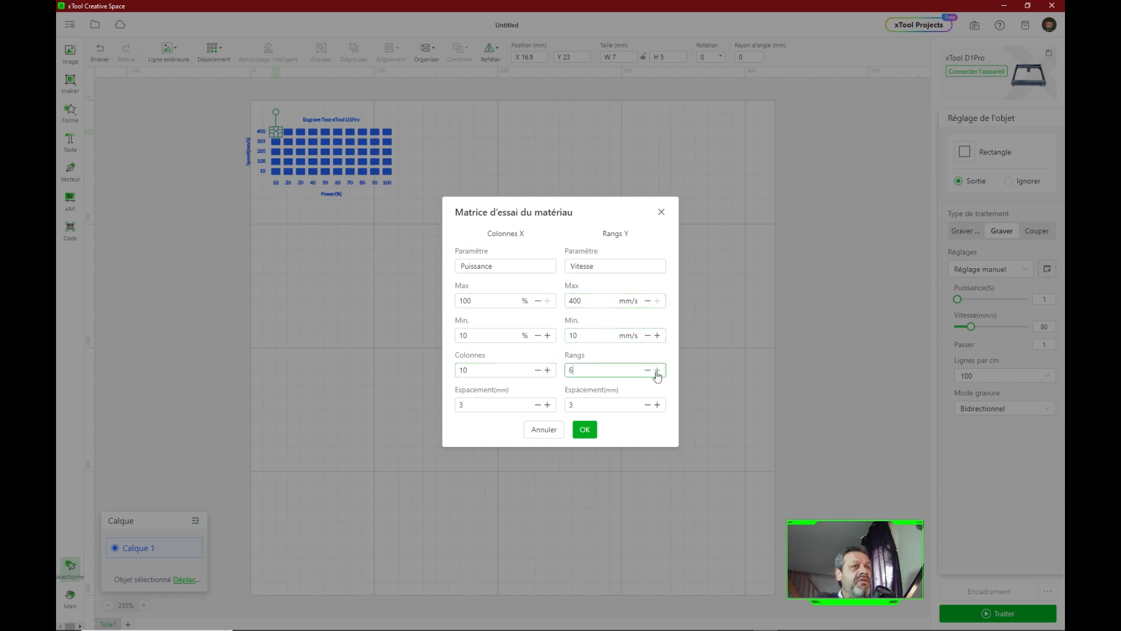
pyautogui.click(657, 370)
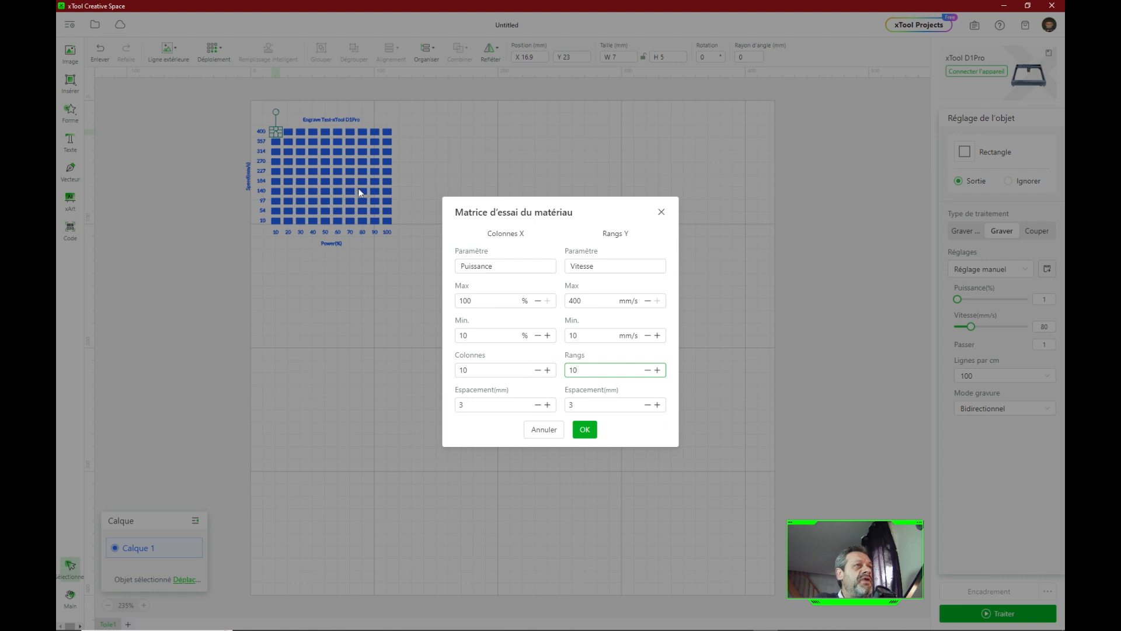
# Step: Set the matrix spacing to 2 mm for both the columns and the rows
pyautogui.doubleClick(460, 404)
pyautogui.write('2')
pyautogui.click(568, 404)
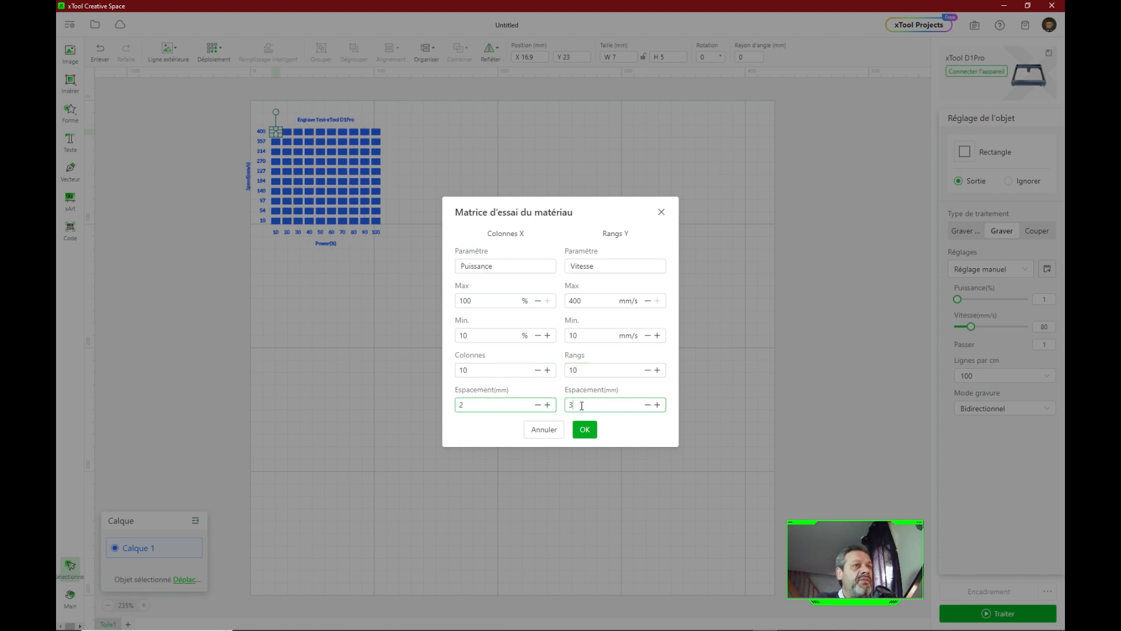
pyautogui.write('2')
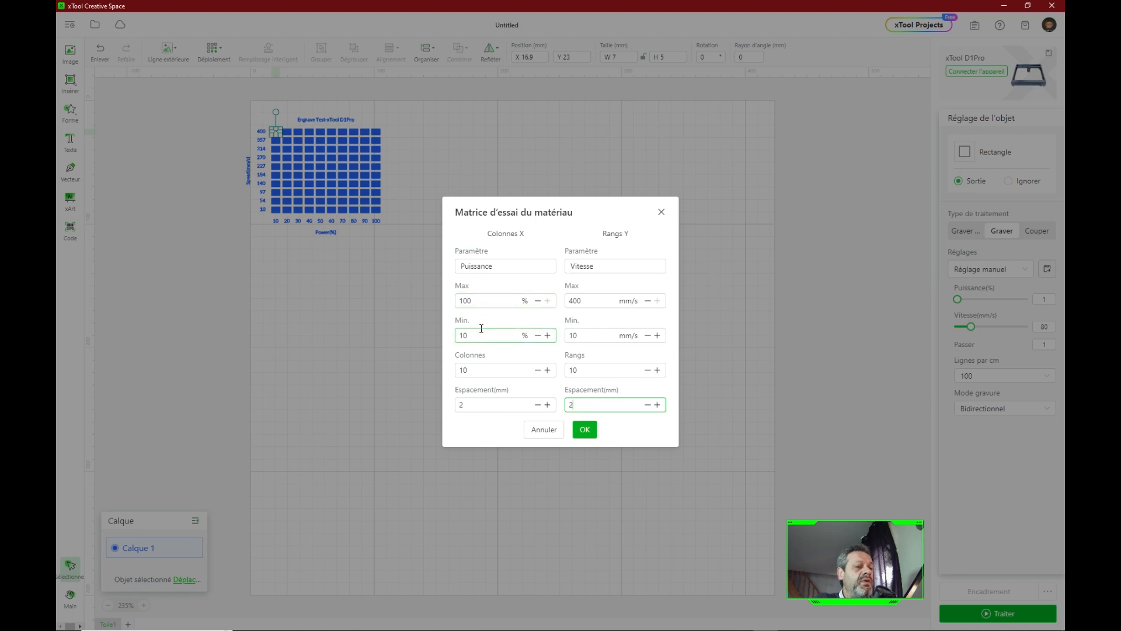
# Step: Set the minimum power to 20 % and the speed range to 30–250 mm/s, and generate the test matrix
pyautogui.moveTo(486, 334); pyautogui.dragTo(451, 336)
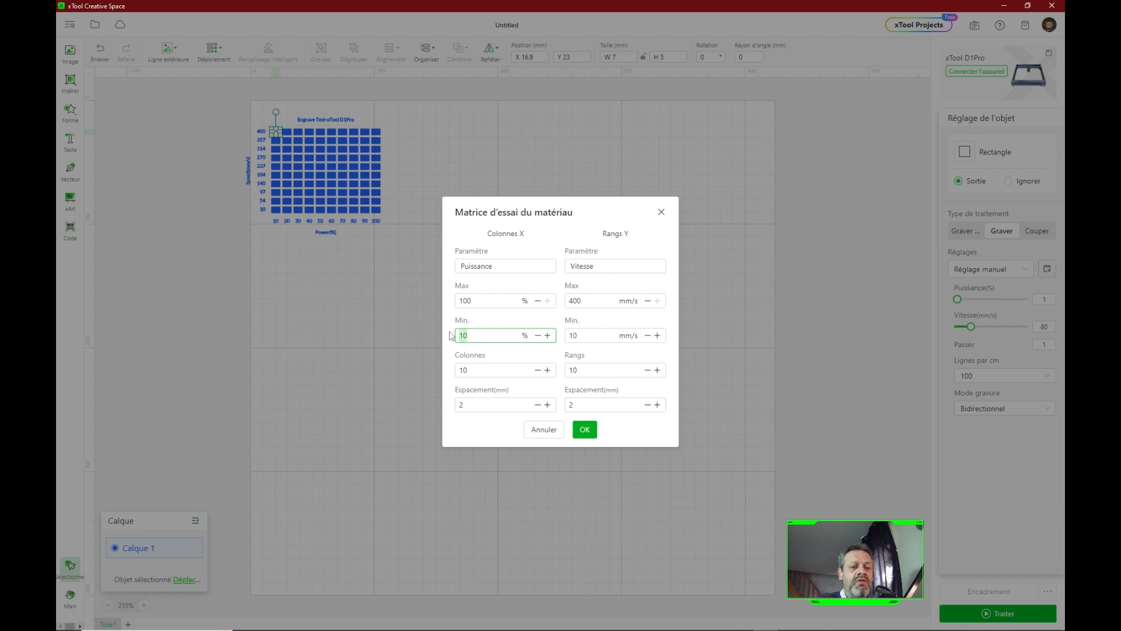
pyautogui.write('20')
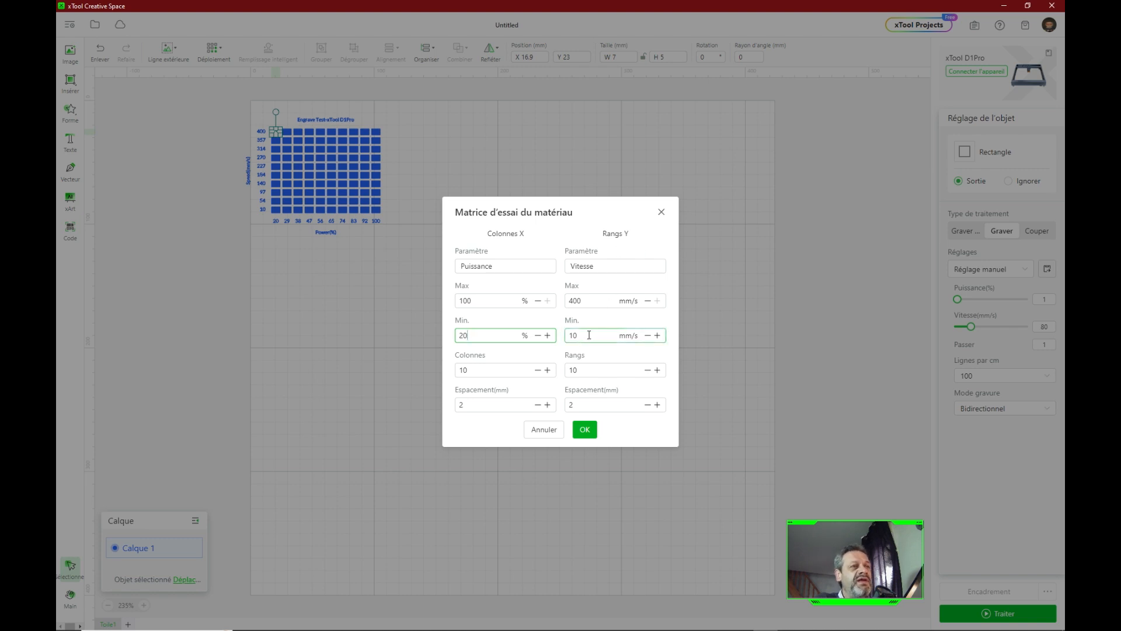
pyautogui.moveTo(590, 335); pyautogui.dragTo(566, 334)
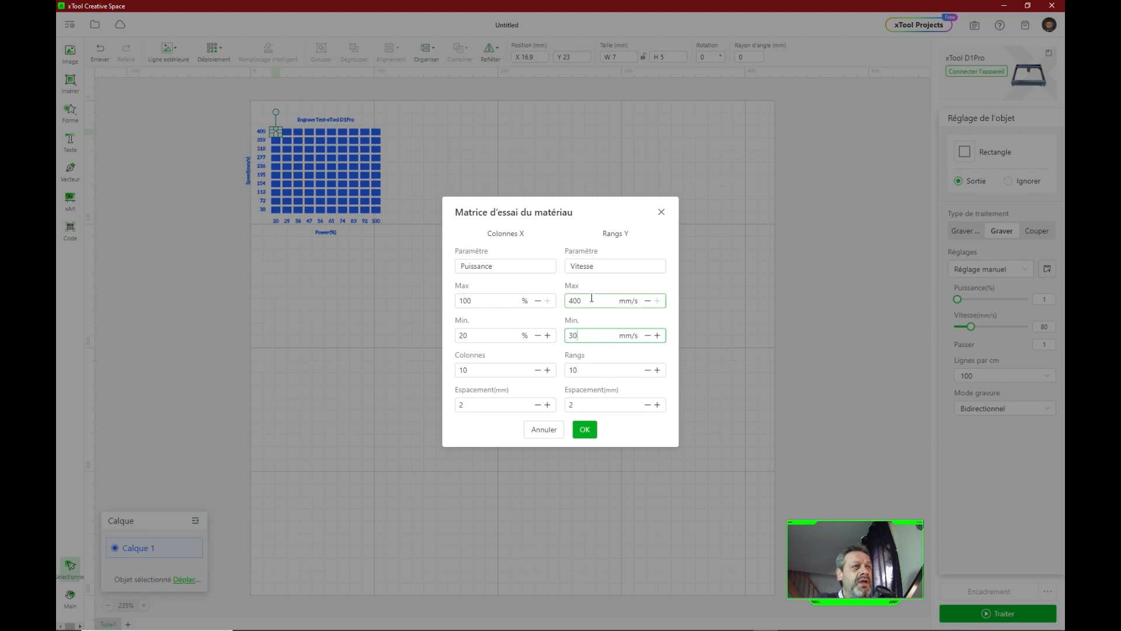
pyautogui.moveTo(578, 300); pyautogui.dragTo(565, 302)
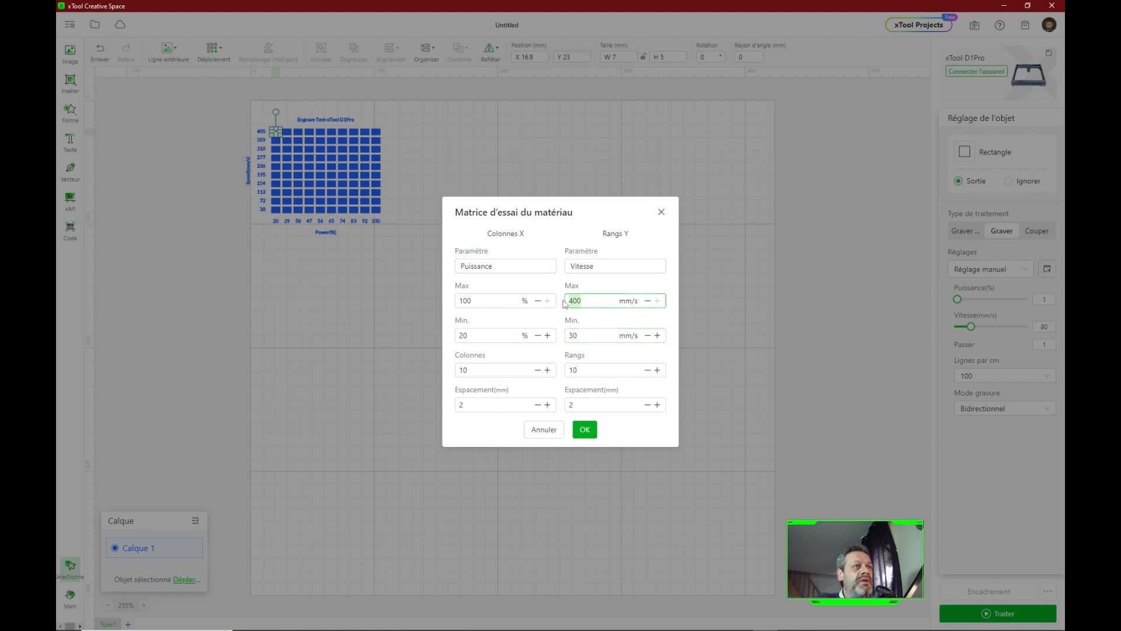
pyautogui.write('250')
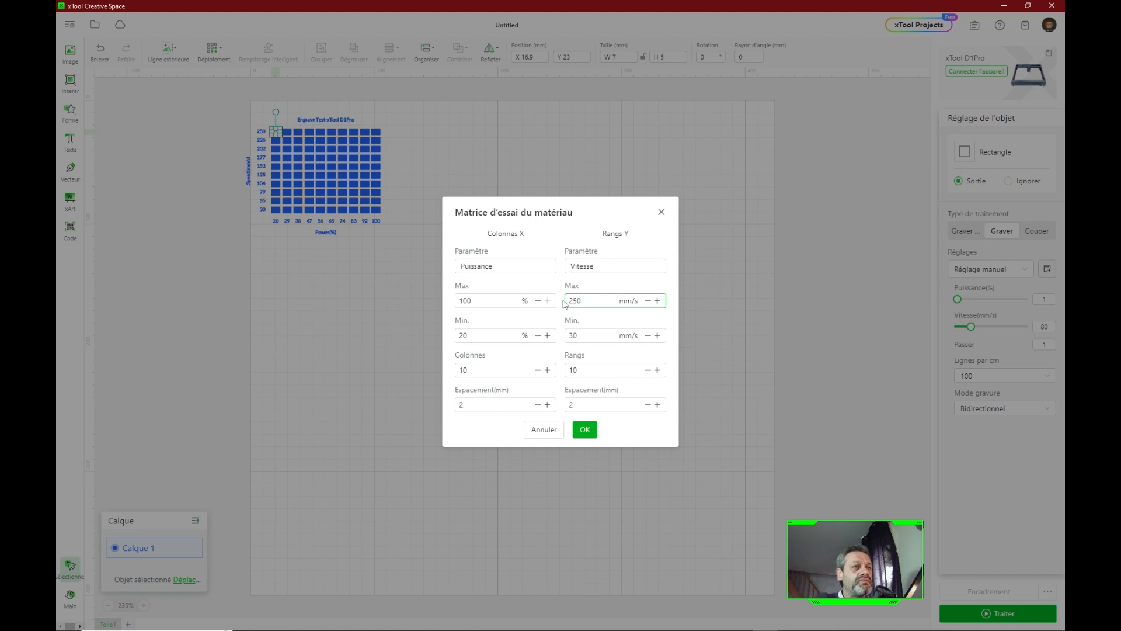
pyautogui.click(585, 431)
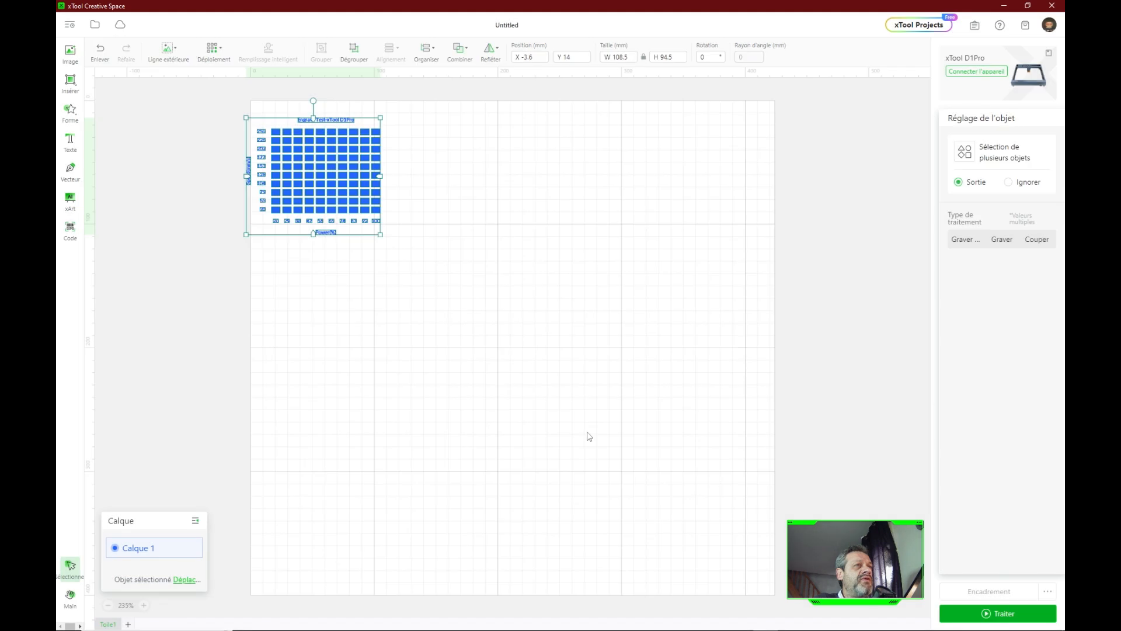
# Step: Connect the xTool D1Pro laser over USB
pyautogui.scroll(5, 262, 149)
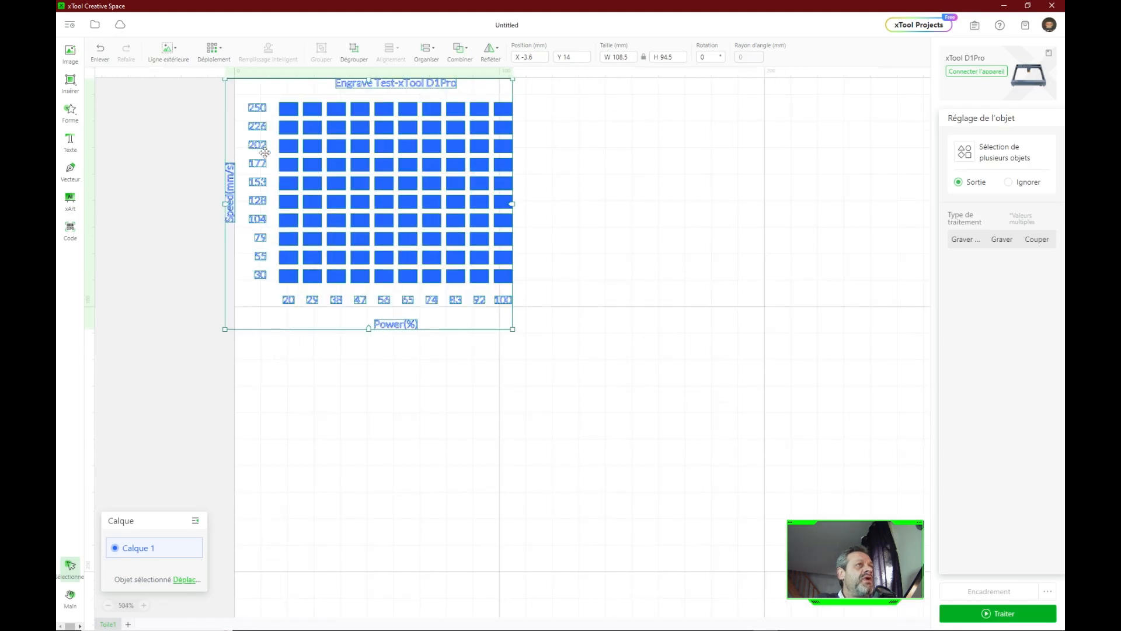
pyautogui.scroll(2, 237, 264)
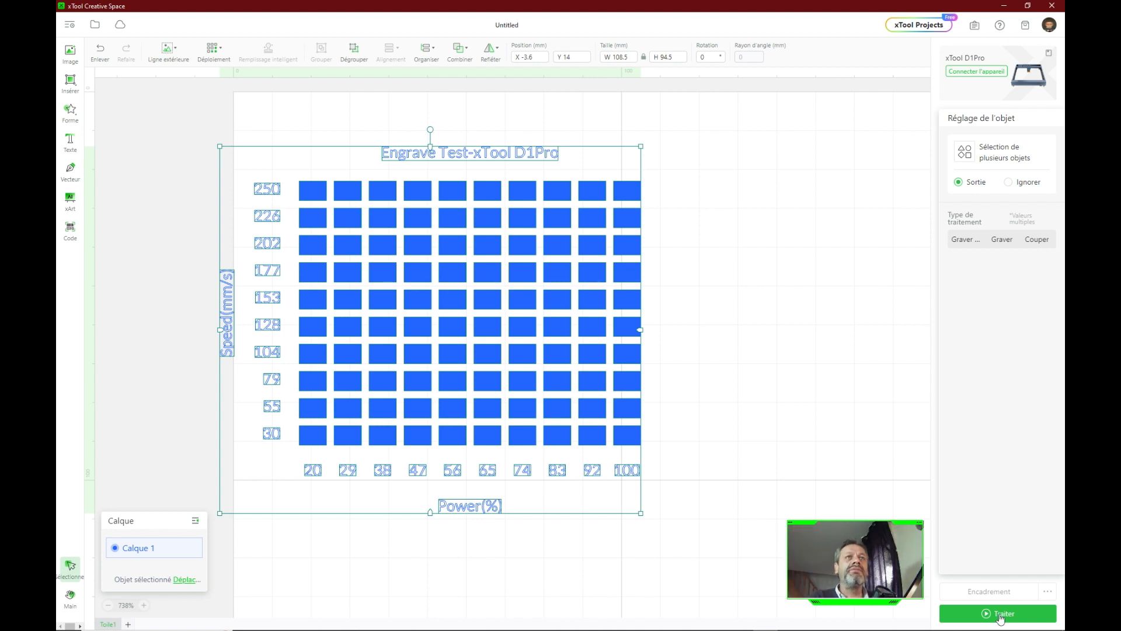
pyautogui.click(963, 68)
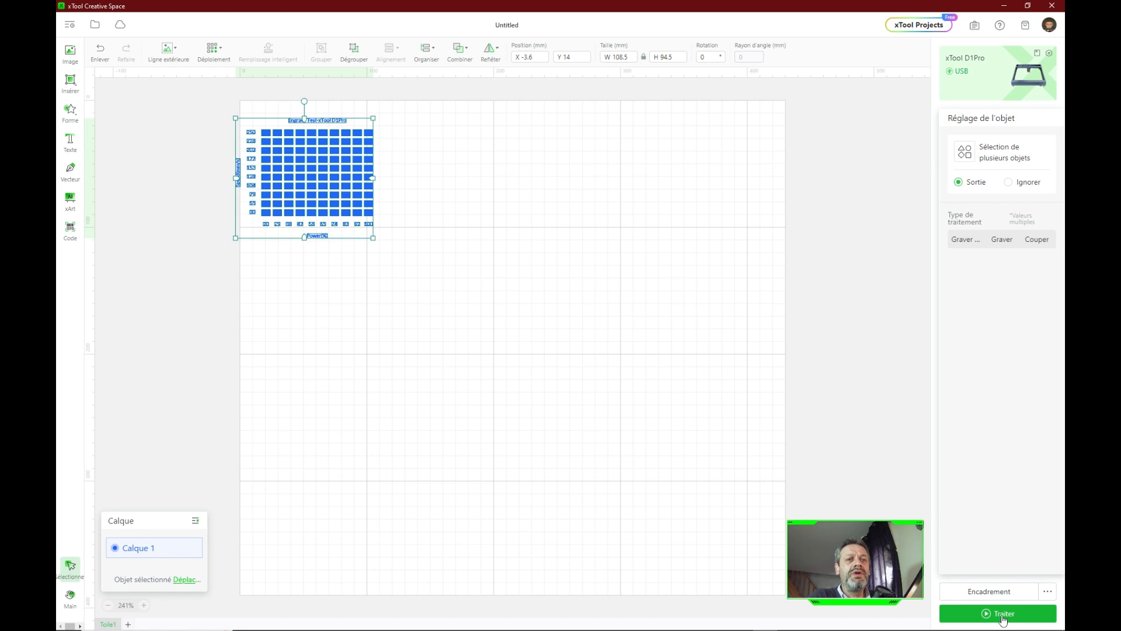
# Step: Move the whole test matrix fully inside the work area, to about X 10.5 mm, Y 14.5 mm
pyautogui.click(1004, 614)
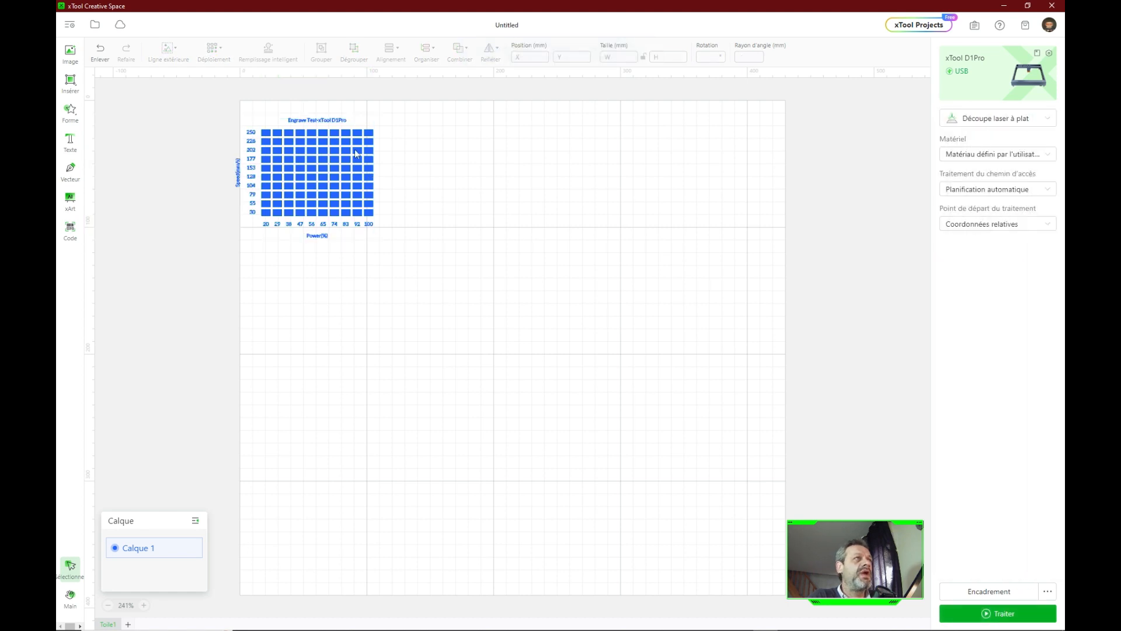
pyautogui.moveTo(368, 123); pyautogui.dragTo(208, 244)
pyautogui.moveTo(305, 174); pyautogui.dragTo(322, 173)
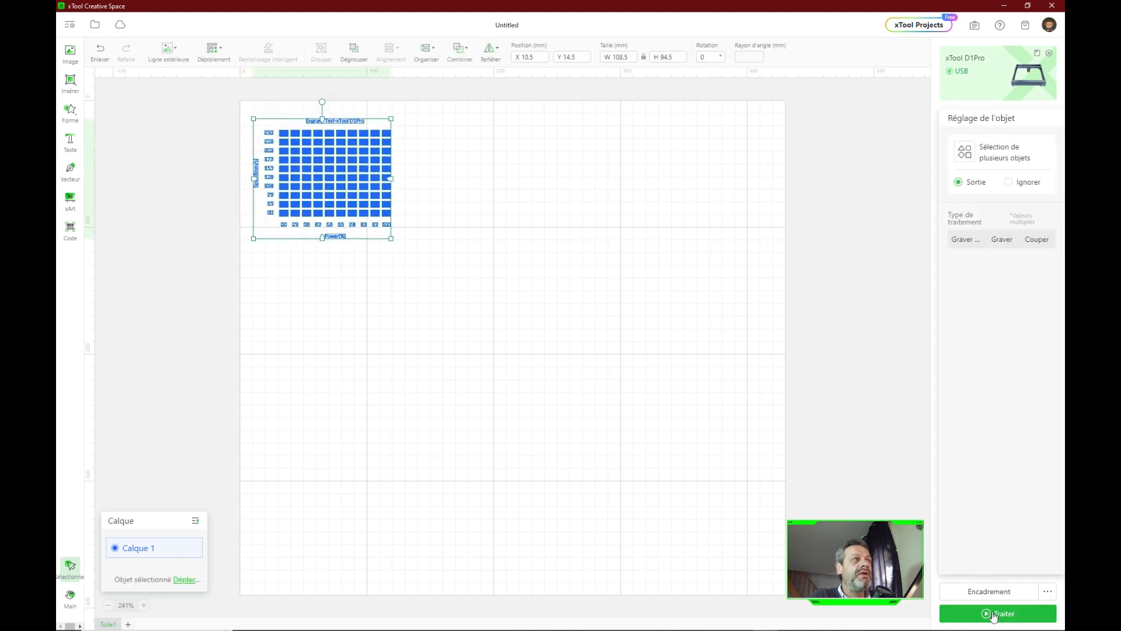
# Step: Open the processing preview for the test matrix and start framing its engraving area
pyautogui.click(992, 613)
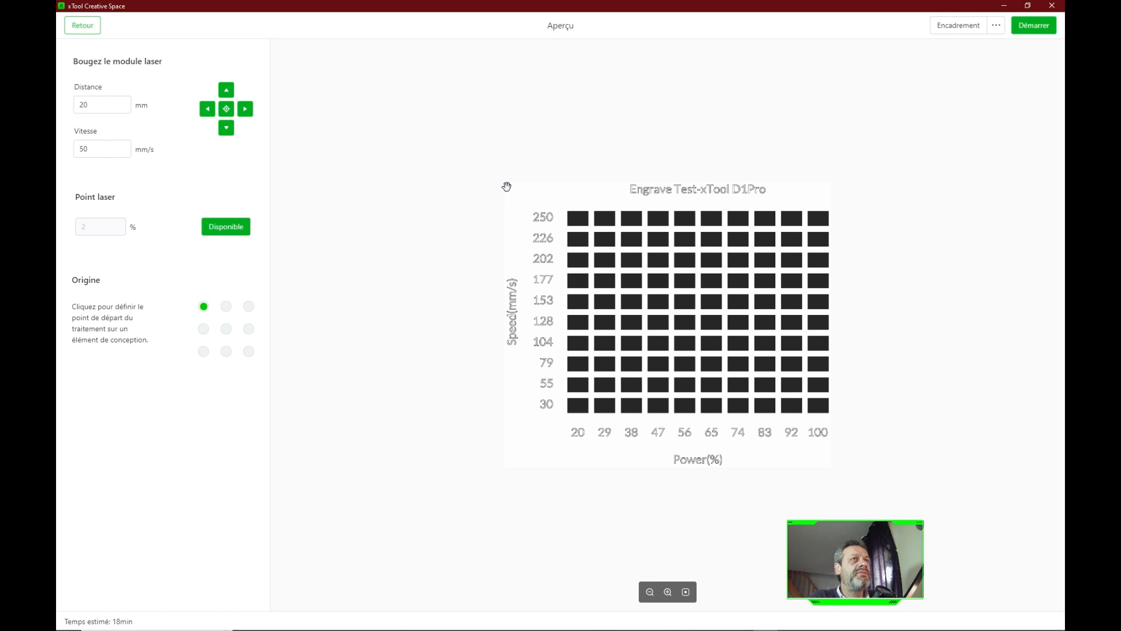
pyautogui.click(956, 30)
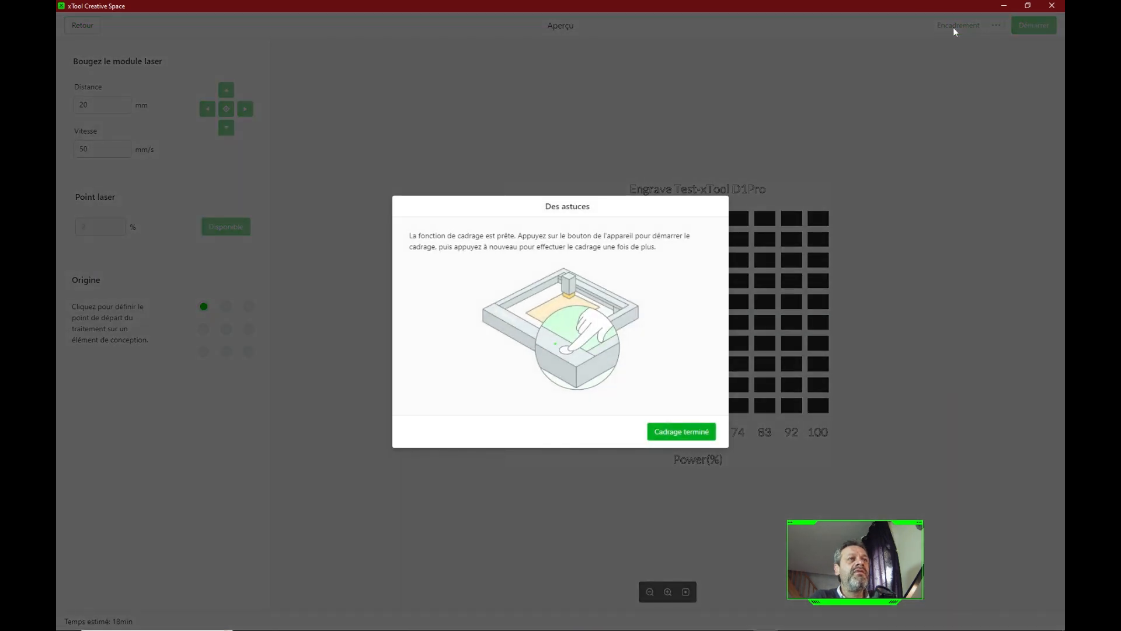
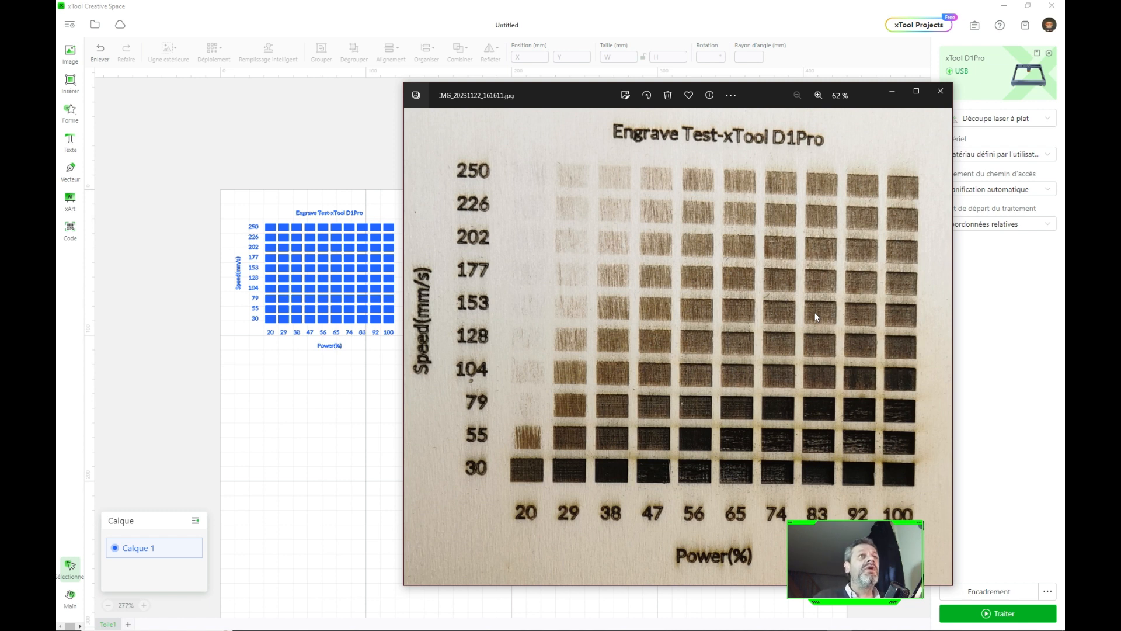
# Step: Close the photo of the engraved test and move the eye image beside the matrix, to about X 160 mm, Y 23 mm
pyautogui.click(942, 95)
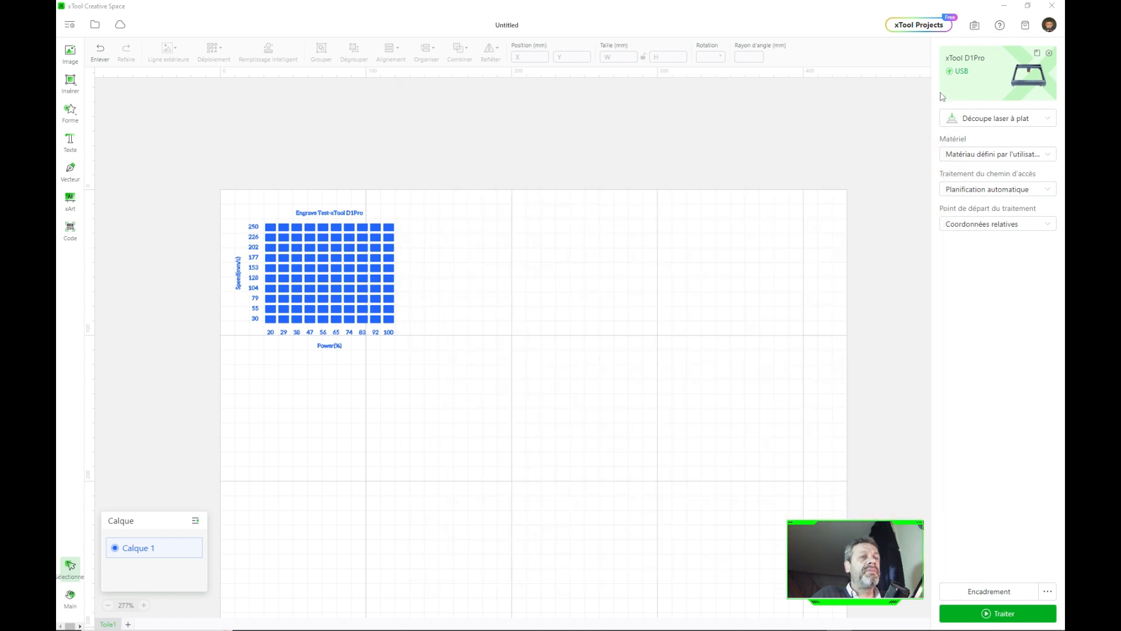
pyautogui.scroll(3, 642, 204)
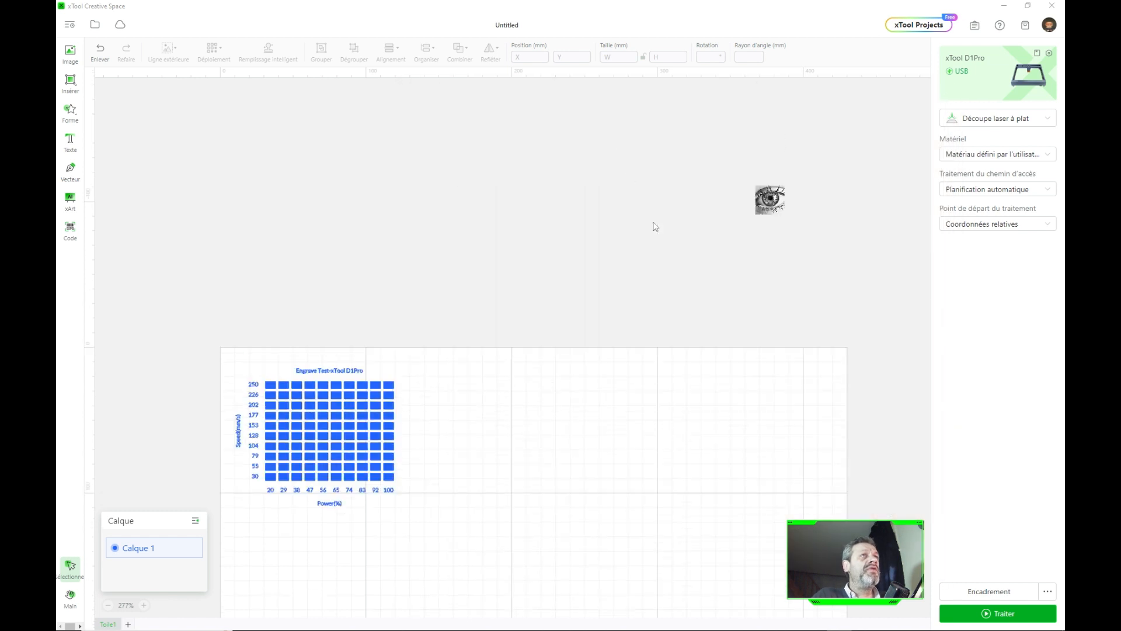
pyautogui.click(770, 202)
pyautogui.moveTo(771, 198); pyautogui.dragTo(469, 395)
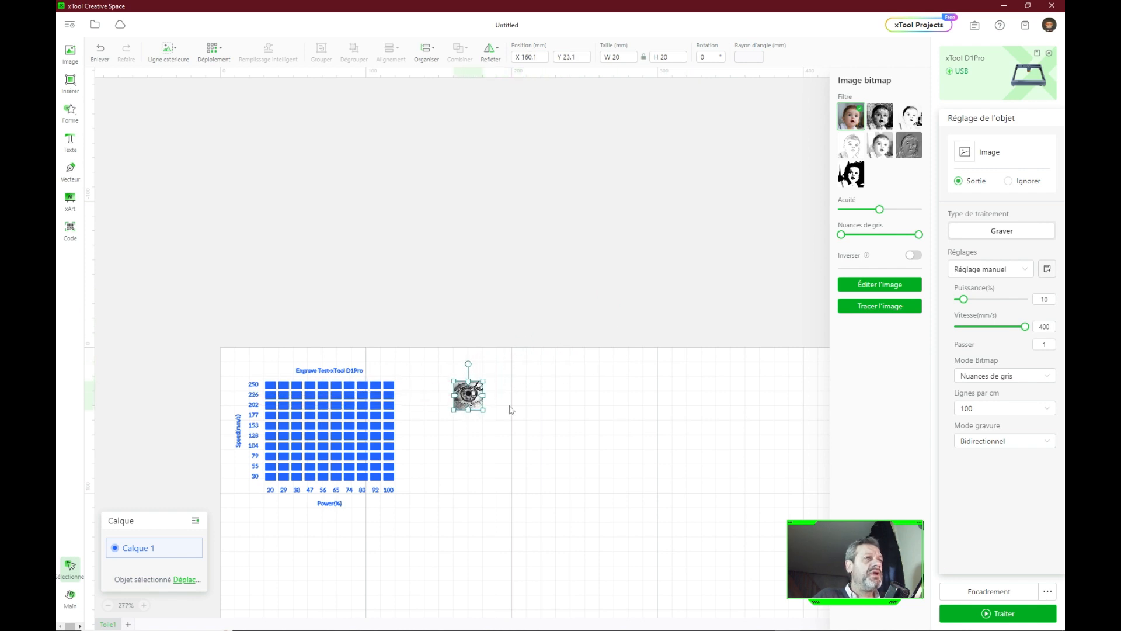
pyautogui.scroll(2, 508, 408)
pyautogui.scroll(-3, 493, 397)
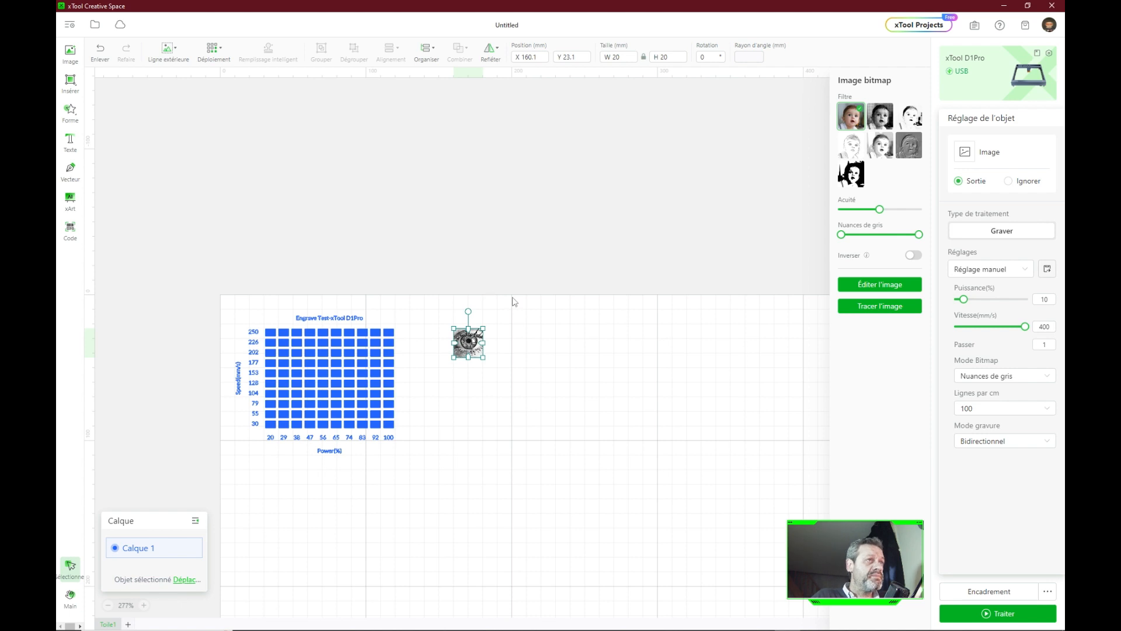
pyautogui.click(517, 355)
pyautogui.click(480, 349)
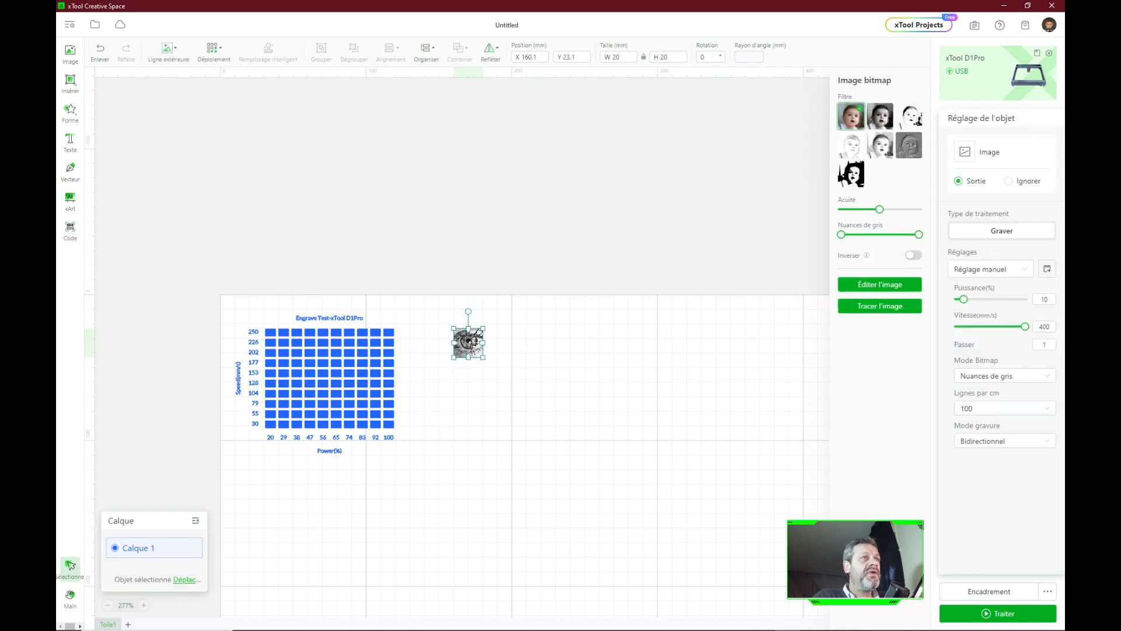
pyautogui.scroll(-5, 432, 370)
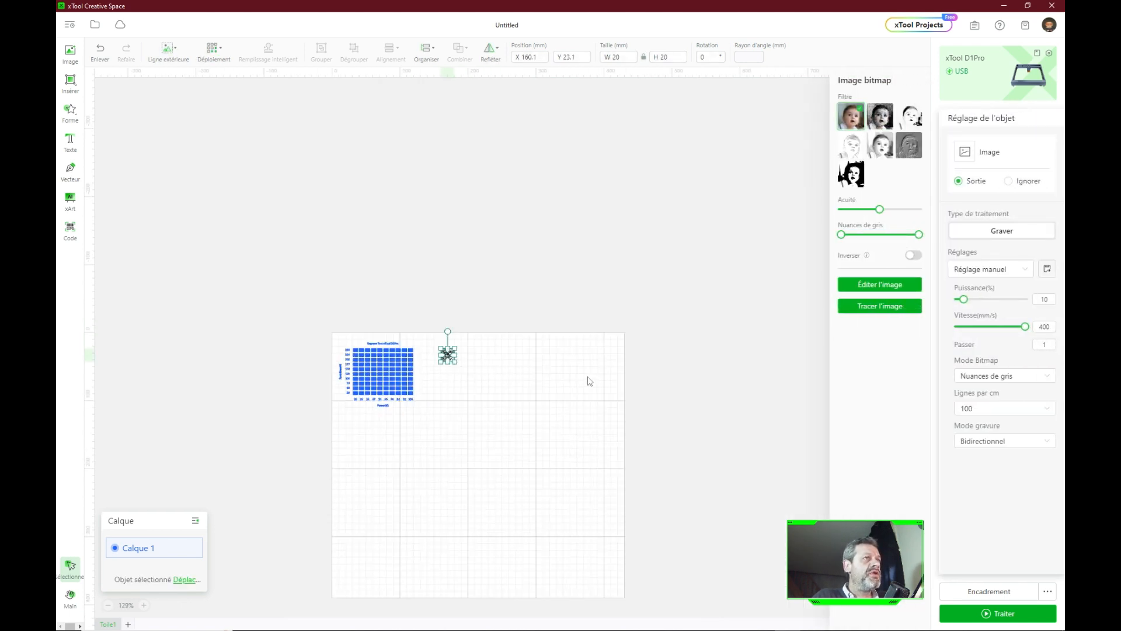
pyautogui.scroll(2, 656, 380)
pyautogui.scroll(3, 659, 380)
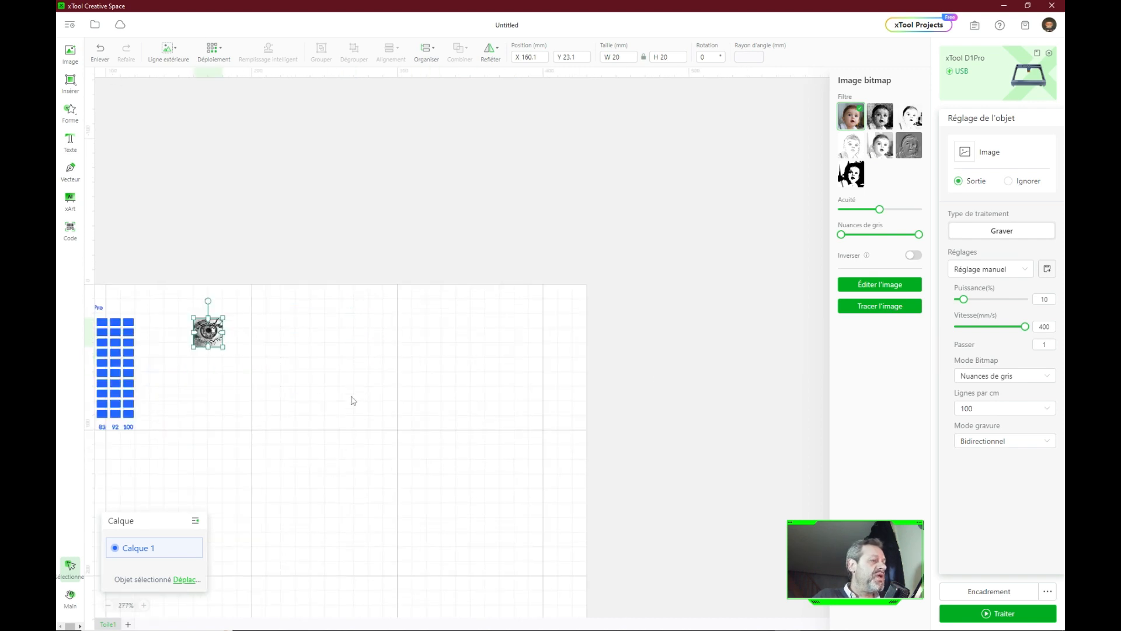
pyautogui.scroll(-3, 328, 388)
pyautogui.scroll(3, 328, 389)
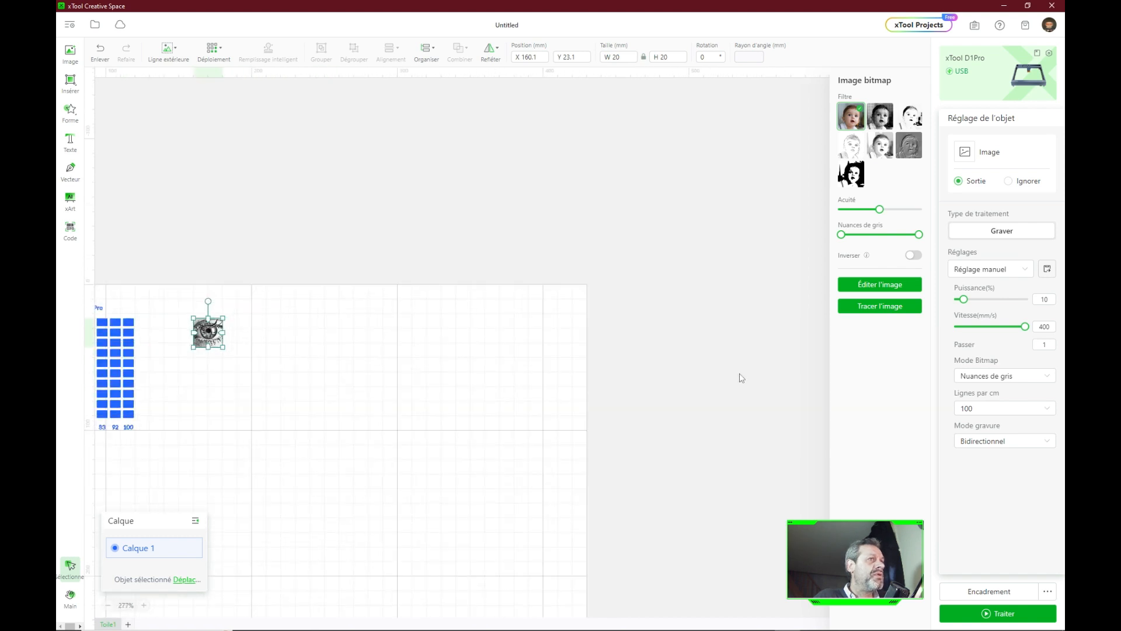
pyautogui.scroll(-3, 743, 374)
pyautogui.scroll(2, 197, 347)
pyautogui.scroll(-3, 197, 347)
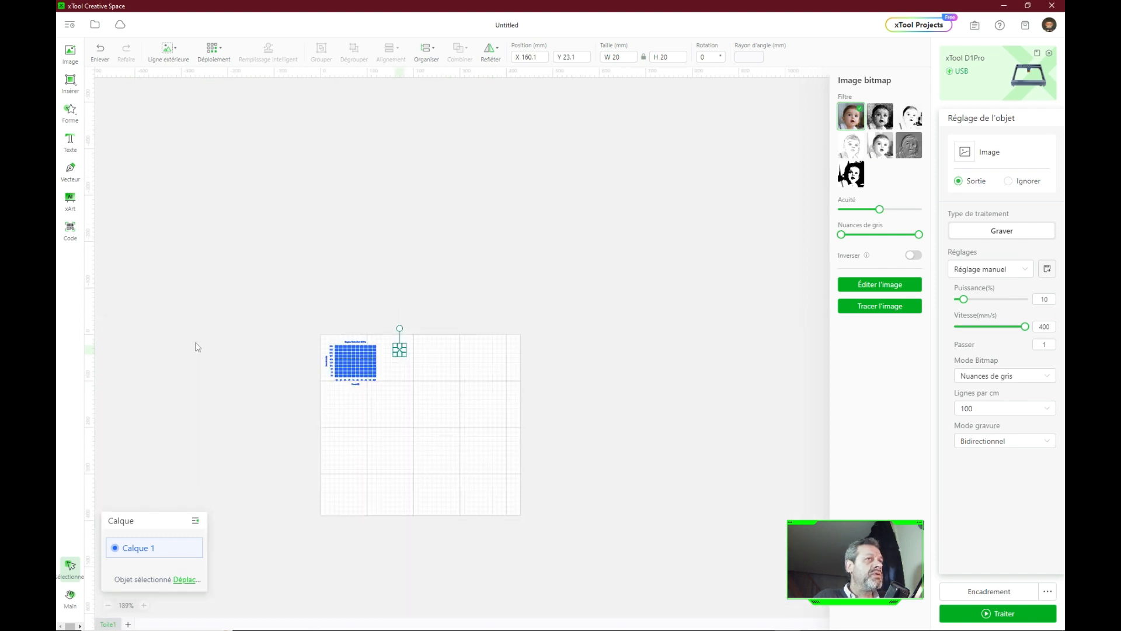
pyautogui.scroll(2, 156, 341)
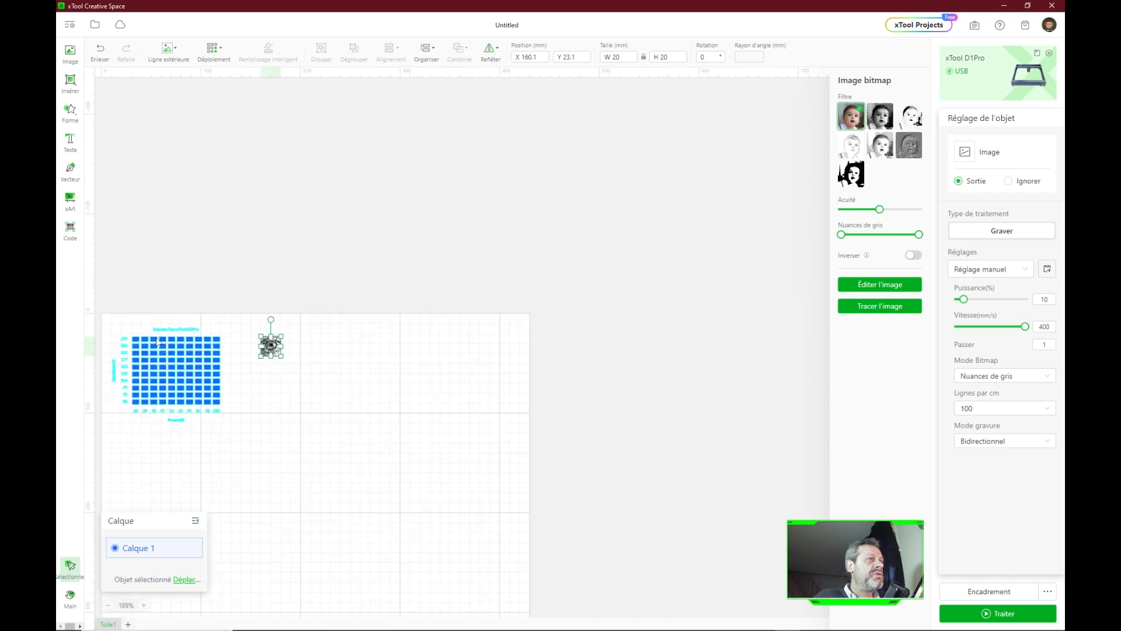
pyautogui.scroll(1, 601, 376)
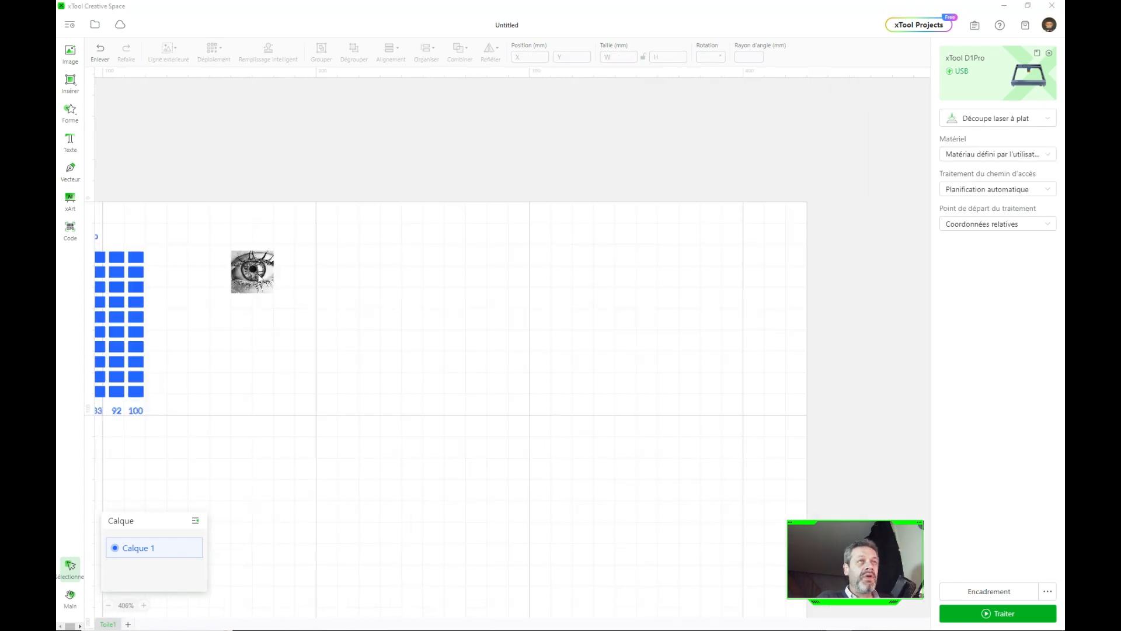
# Step: Set the bitmap mode of the eye image to Jarvis
pyautogui.click(258, 273)
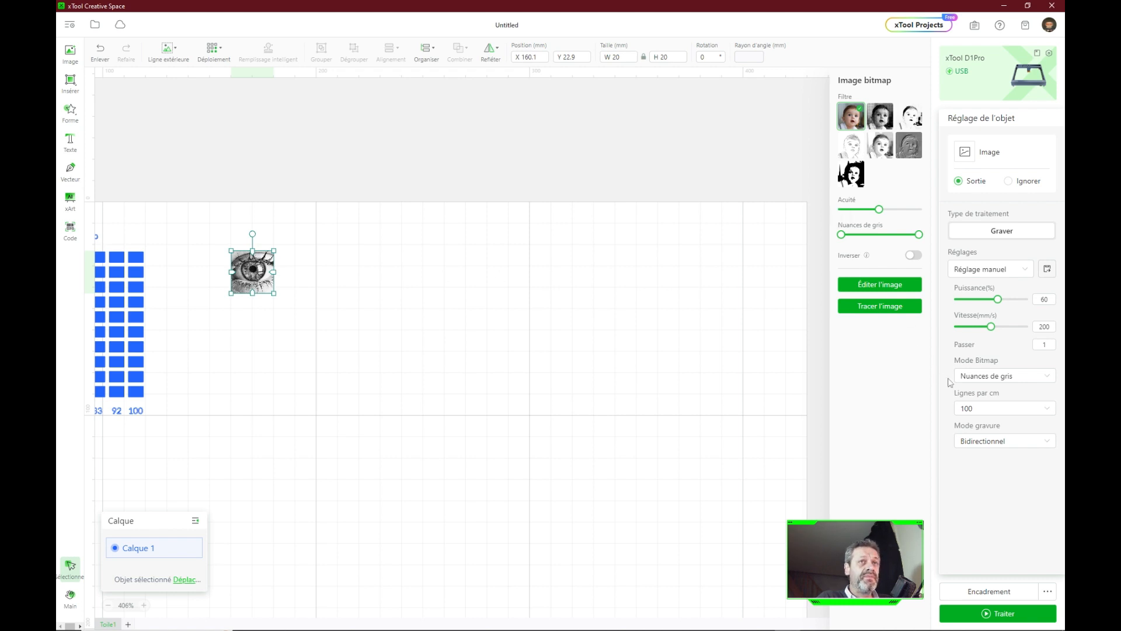
pyautogui.click(979, 379)
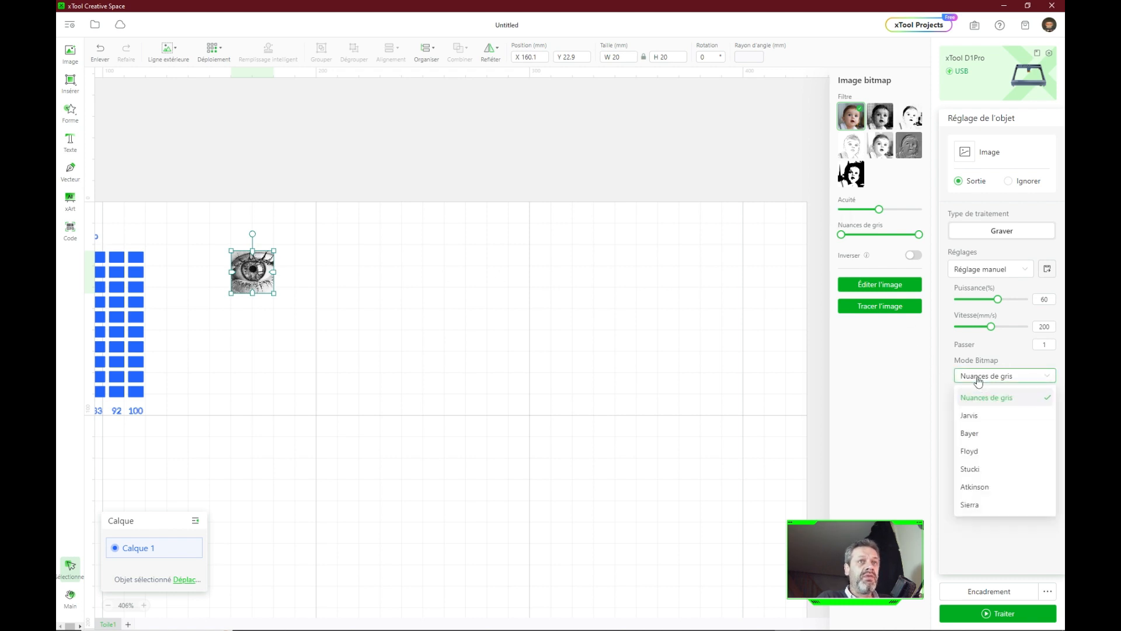
pyautogui.click(974, 416)
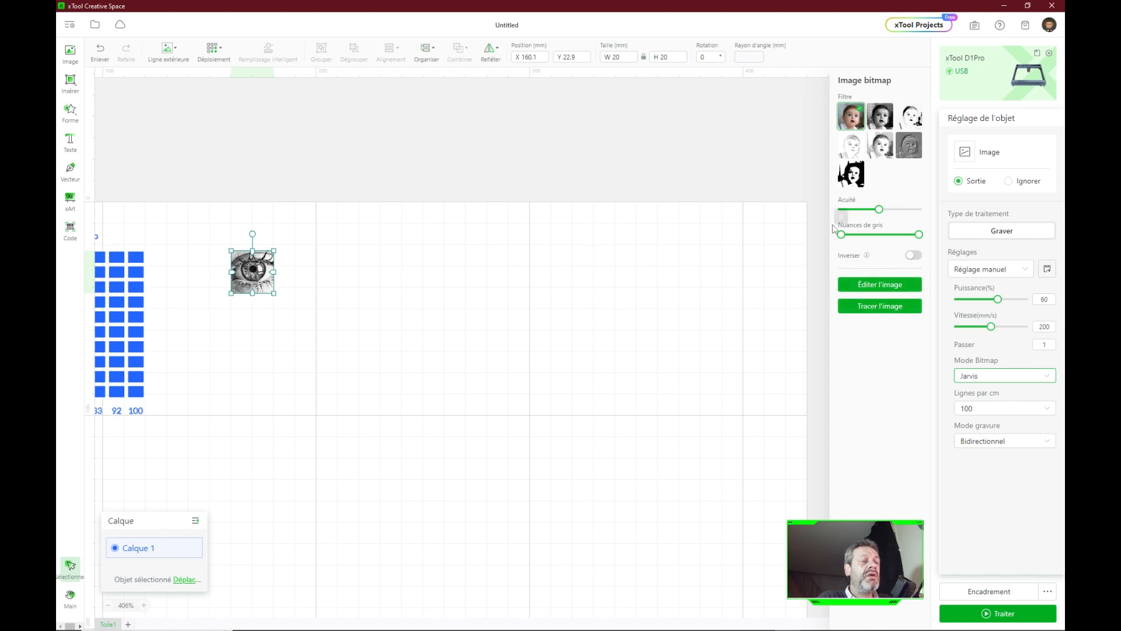
# Step: Increase the eye image's sharpness slightly and raise the lower limit of its grayscale range a little
pyautogui.moveTo(879, 209); pyautogui.dragTo(890, 211)
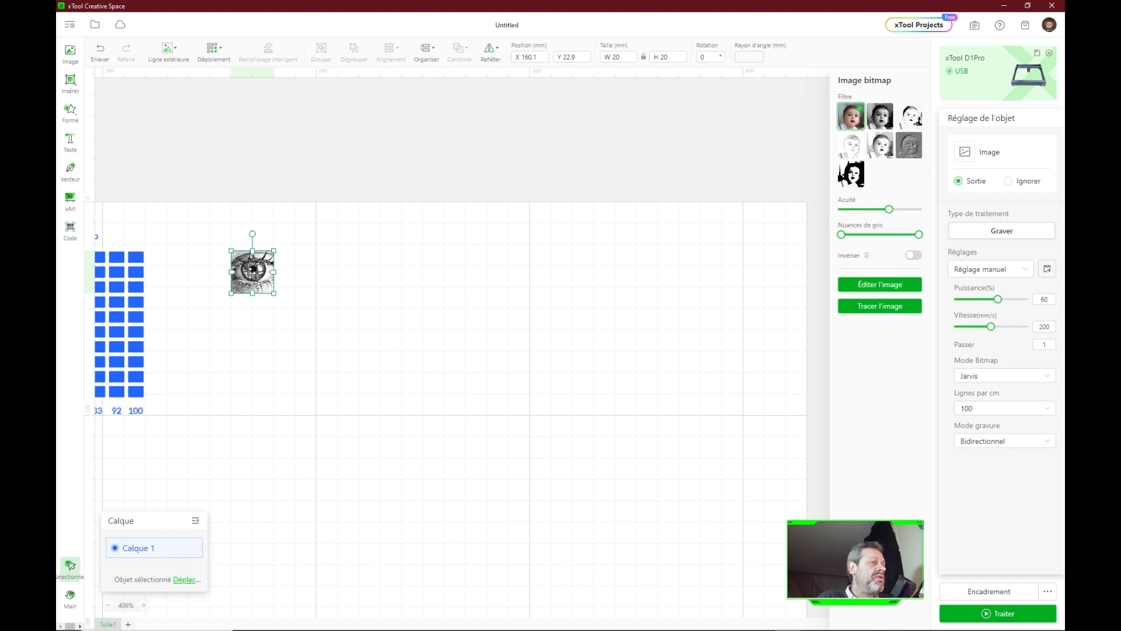
pyautogui.scroll(8, 252, 270)
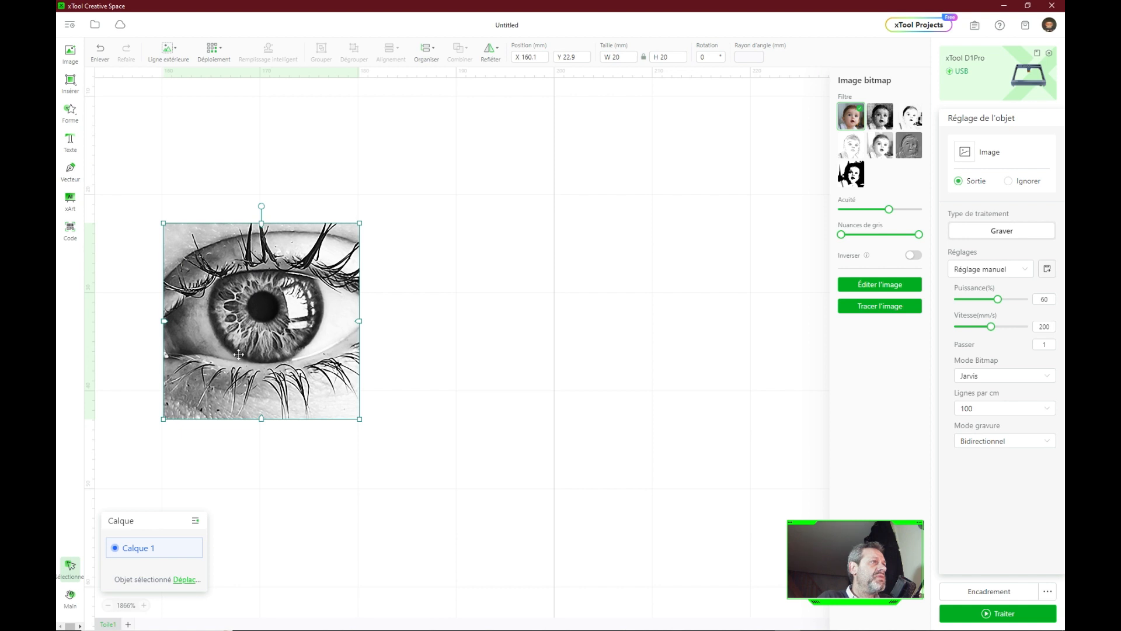
pyautogui.moveTo(842, 235); pyautogui.dragTo(851, 237)
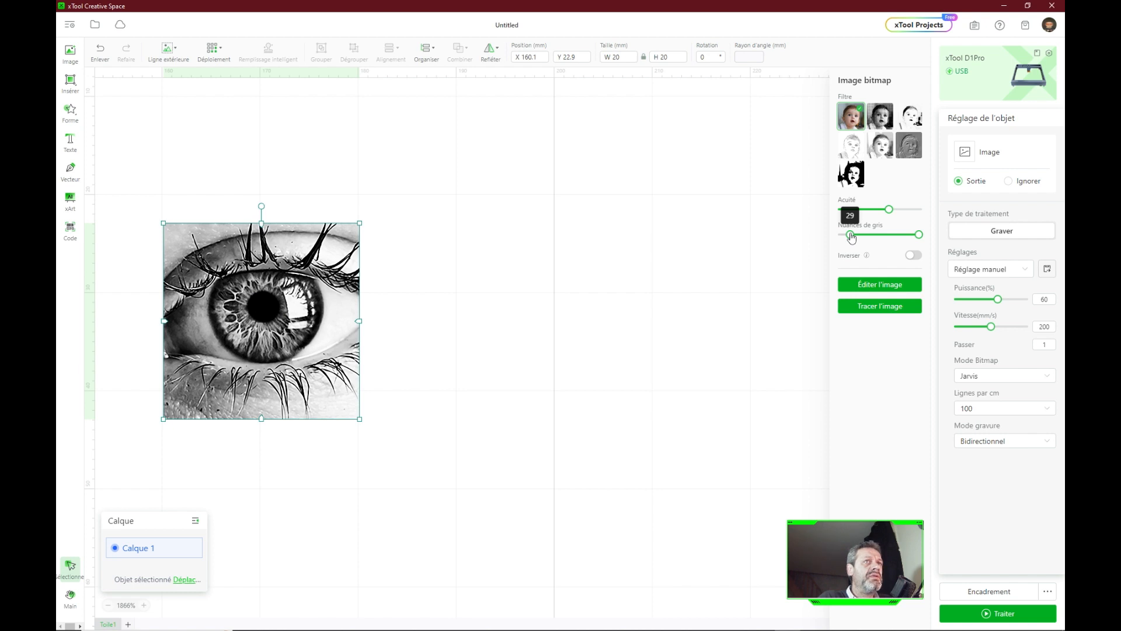
pyautogui.moveTo(852, 236); pyautogui.dragTo(846, 237)
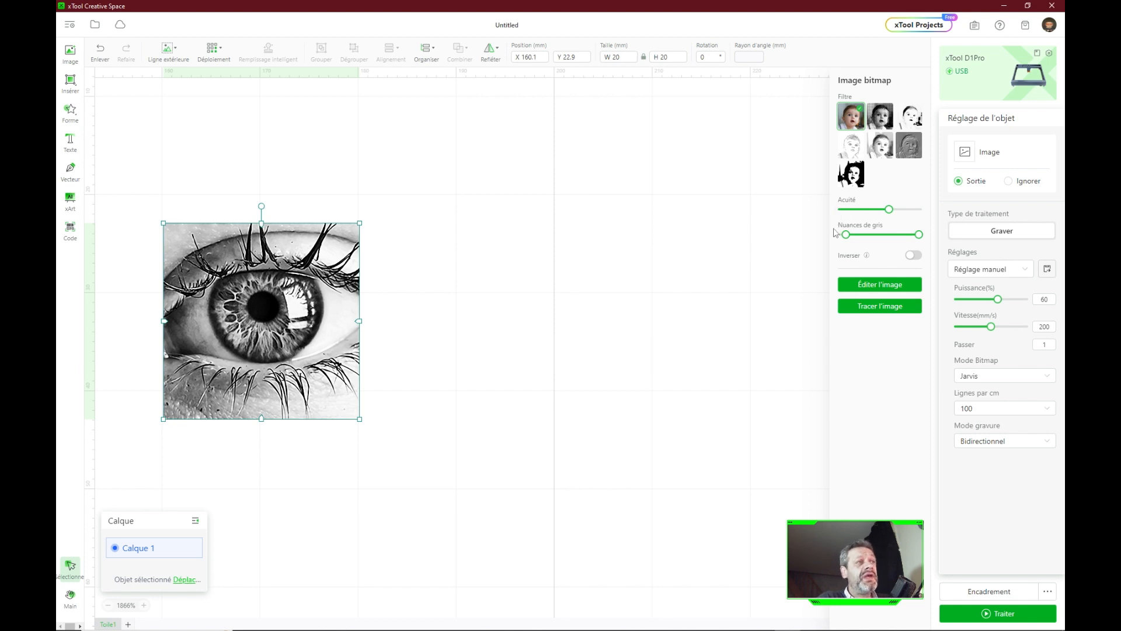
# Step: Try inverting the eye image's tones and switch the inversion back off
pyautogui.moveTo(921, 236)
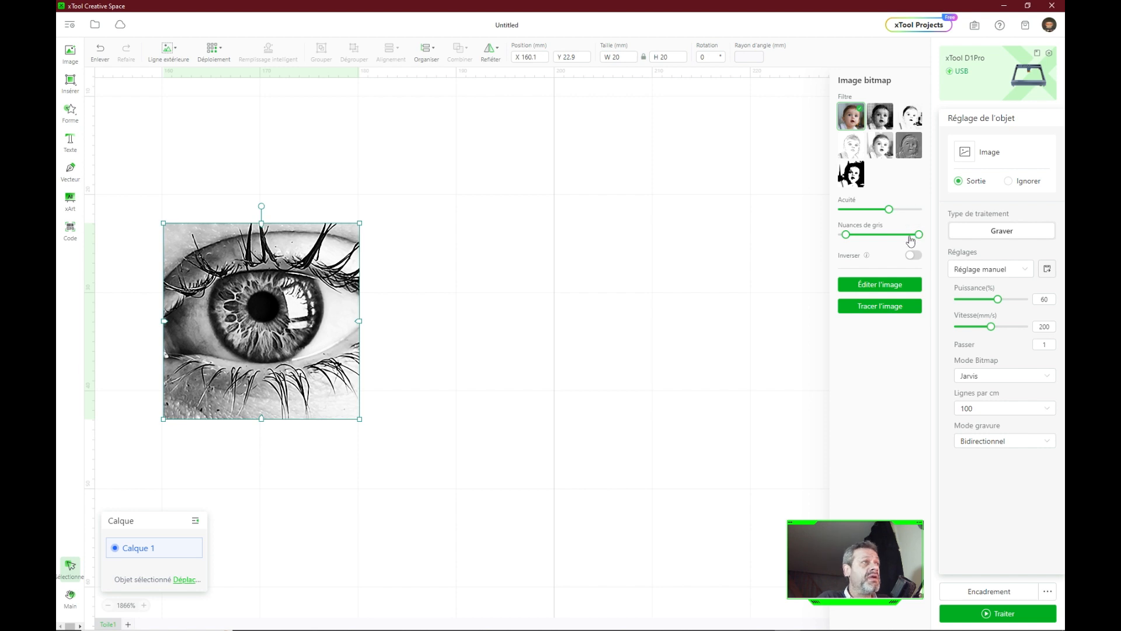
pyautogui.click(914, 256)
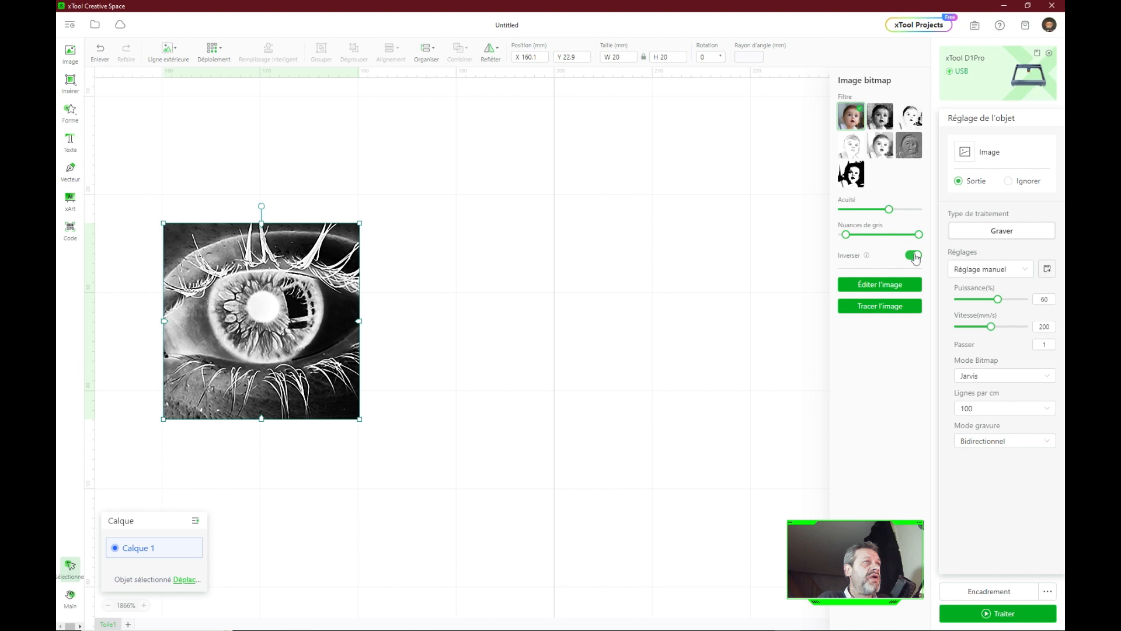
pyautogui.click(915, 256)
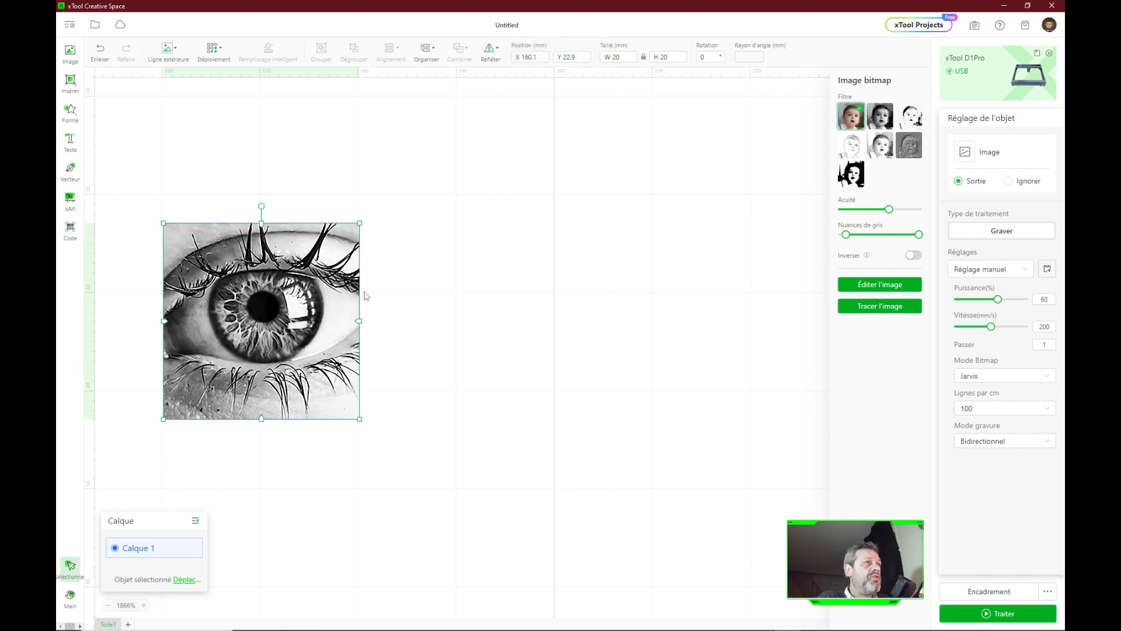
# Step: Start a material test matrix from the eye image with 4 power columns and 4 speed rows
pyautogui.scroll(-1, 366, 296)
pyautogui.scroll(-5, 286, 290)
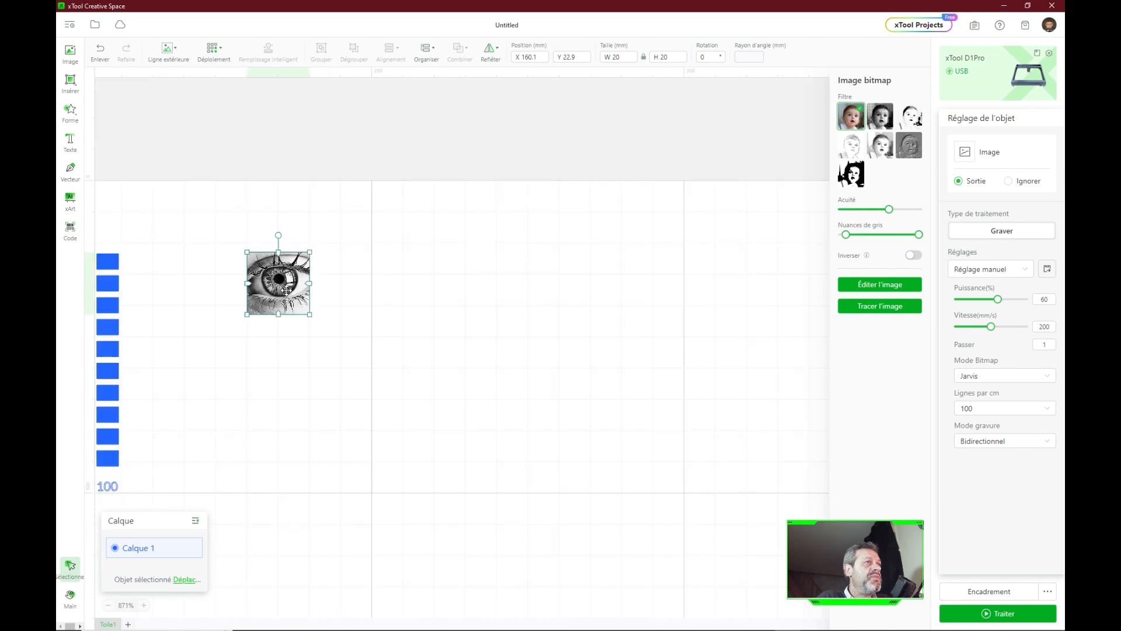
pyautogui.scroll(-5, 286, 290)
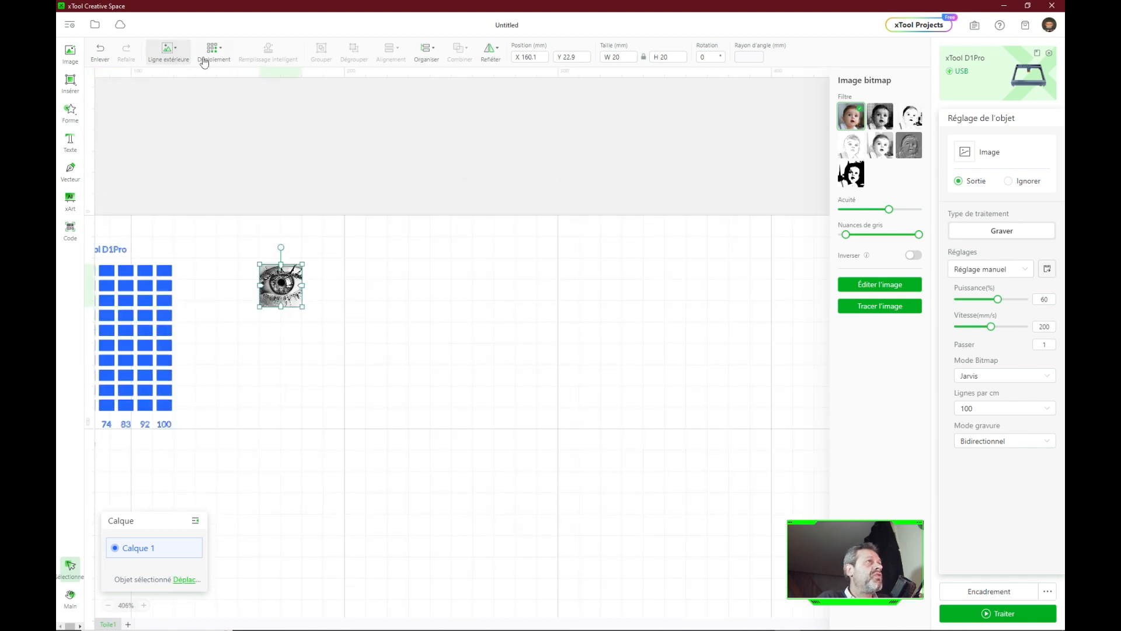
pyautogui.click(212, 52)
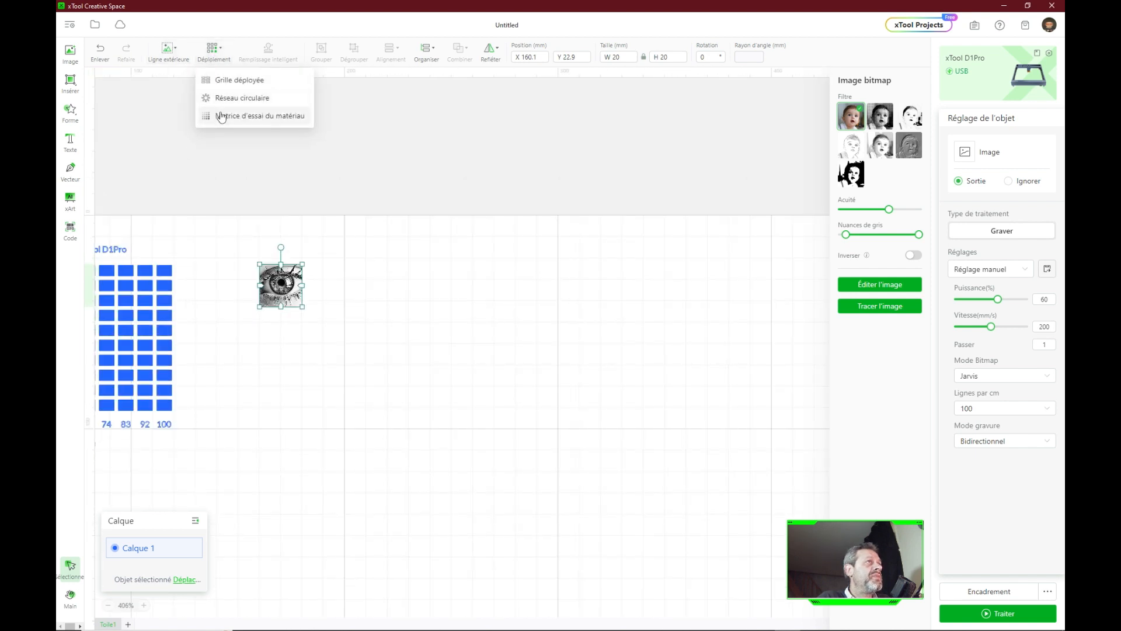
pyautogui.click(222, 116)
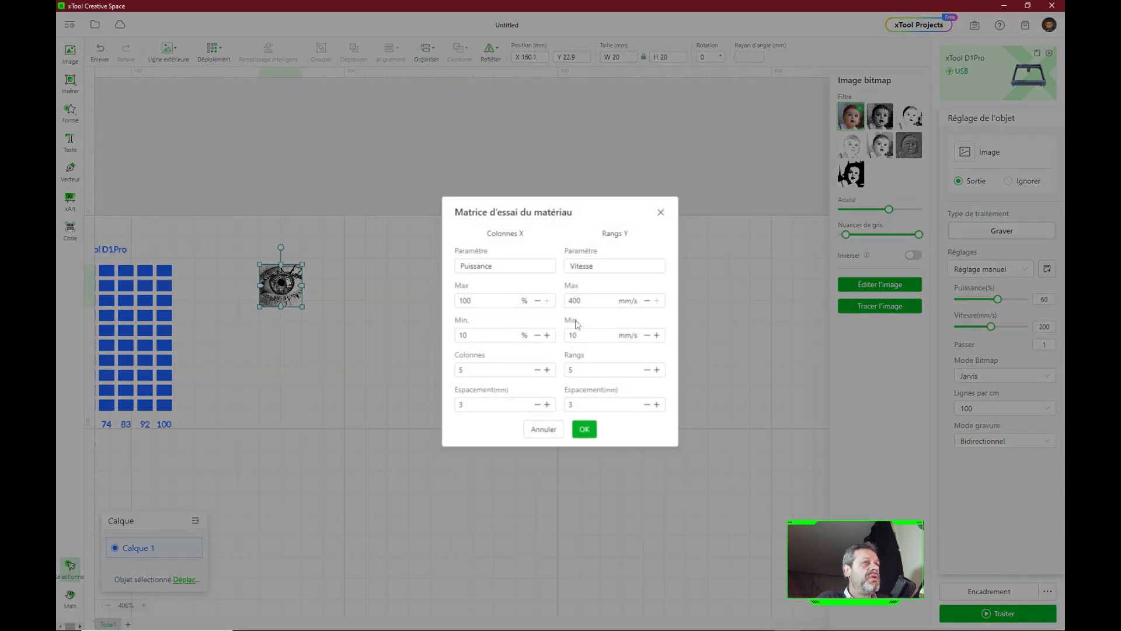
pyautogui.click(537, 370)
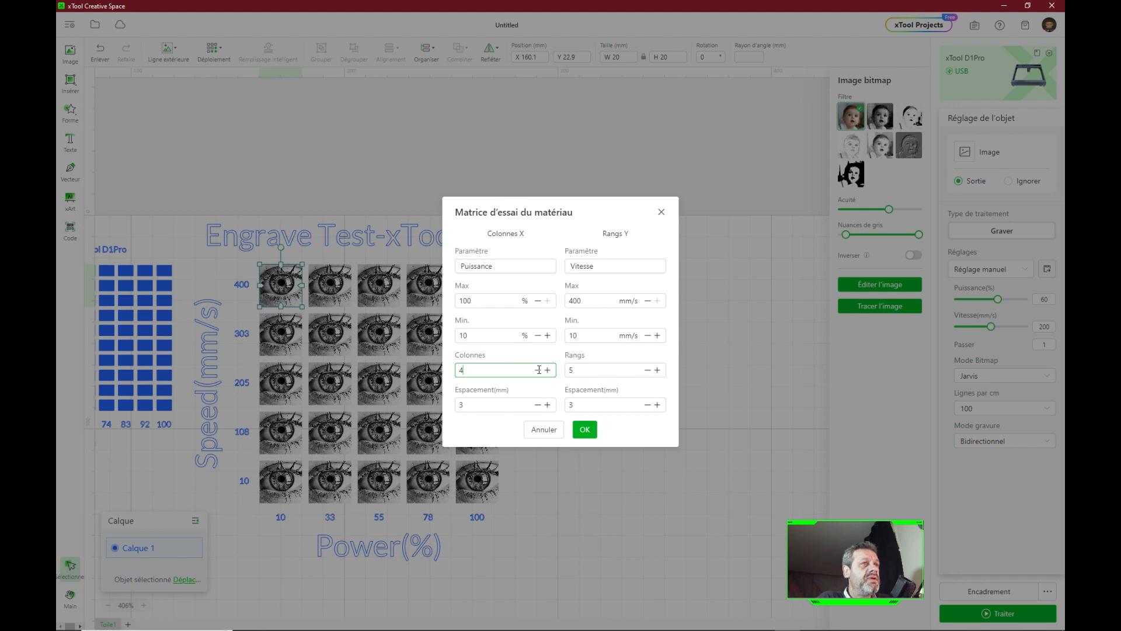
pyautogui.click(646, 370)
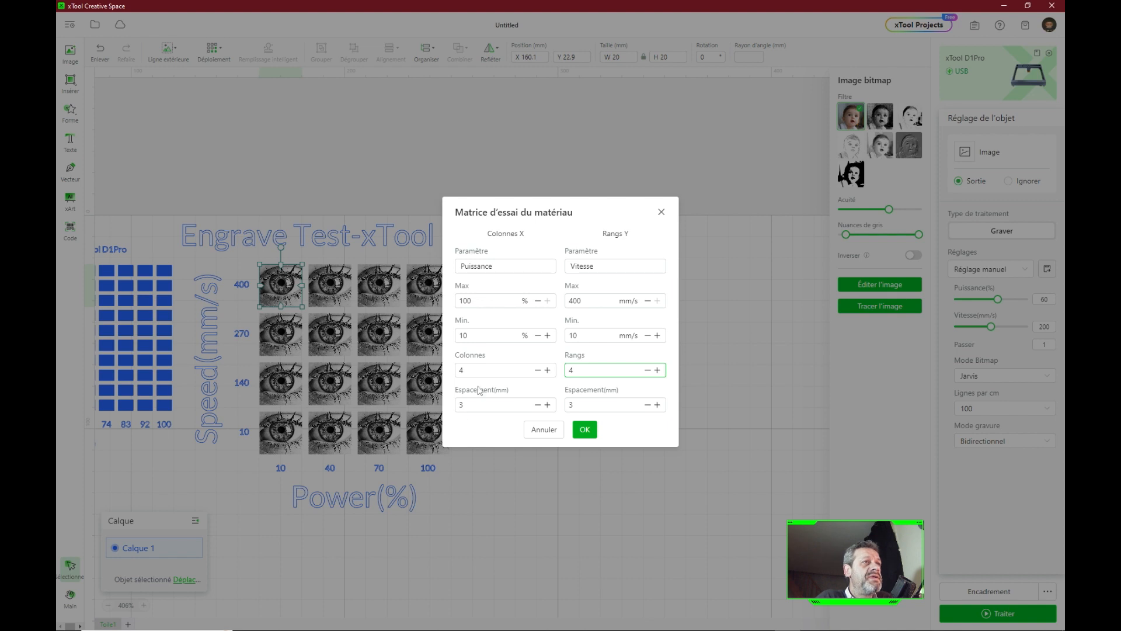
# Step: Set the matrix's power range to 60–80 % and its speed range to 155–200 mm/s, and create the matrix
pyautogui.moveTo(489, 301); pyautogui.dragTo(442, 307)
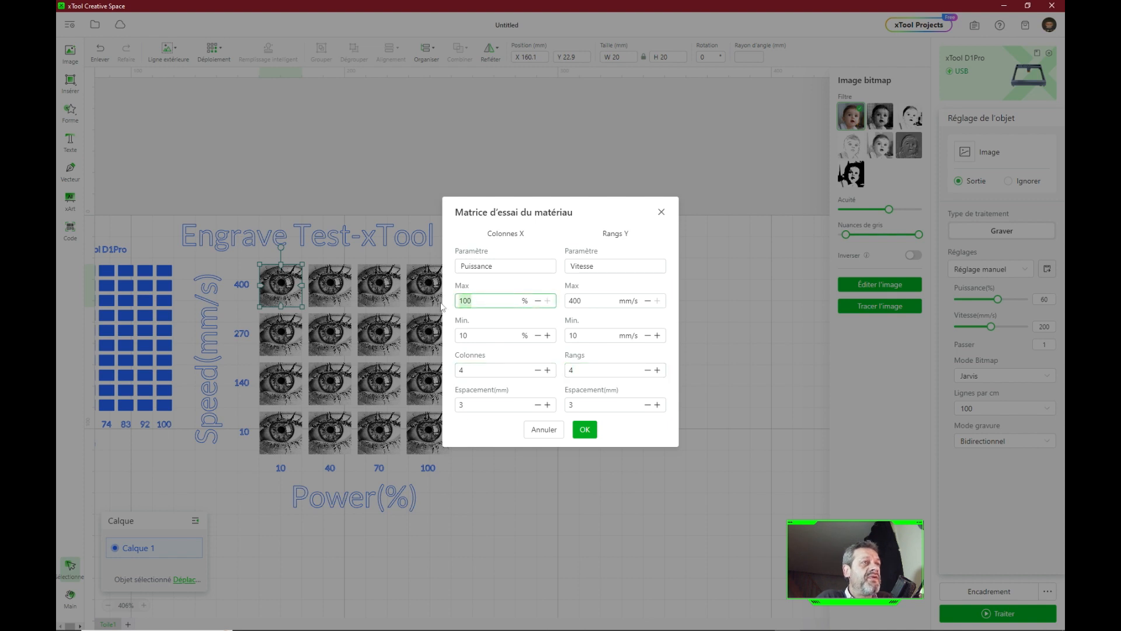
pyautogui.write('80')
pyautogui.click(482, 339)
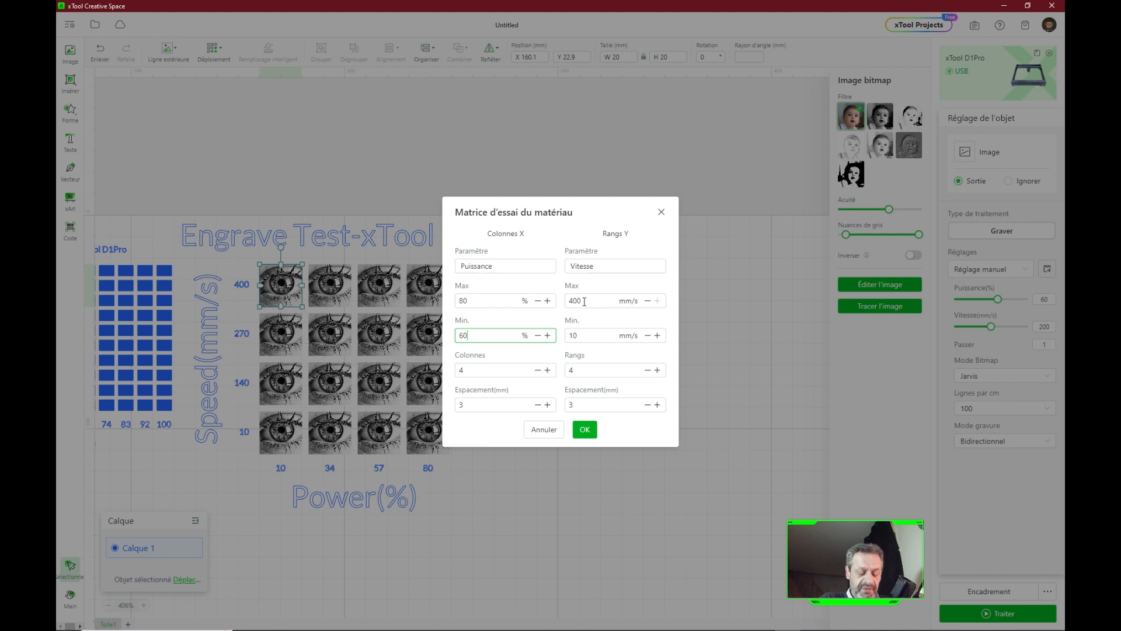
pyautogui.doubleClick(584, 302)
pyautogui.write('200')
pyautogui.press('Tab')
pyautogui.write('1')
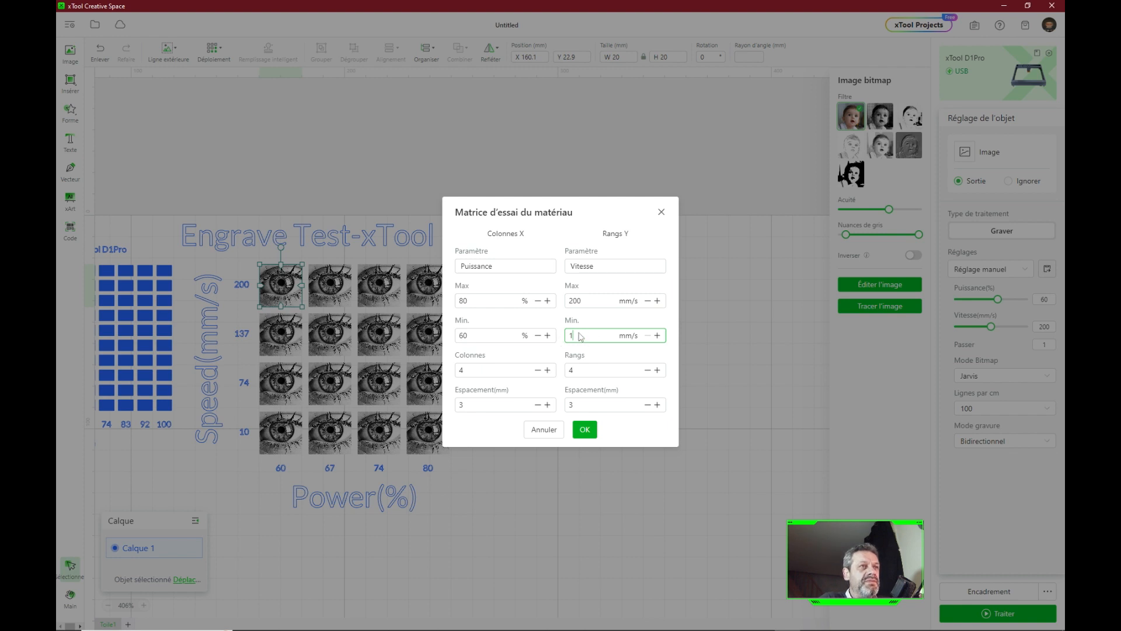
pyautogui.write('55')
pyautogui.click(585, 429)
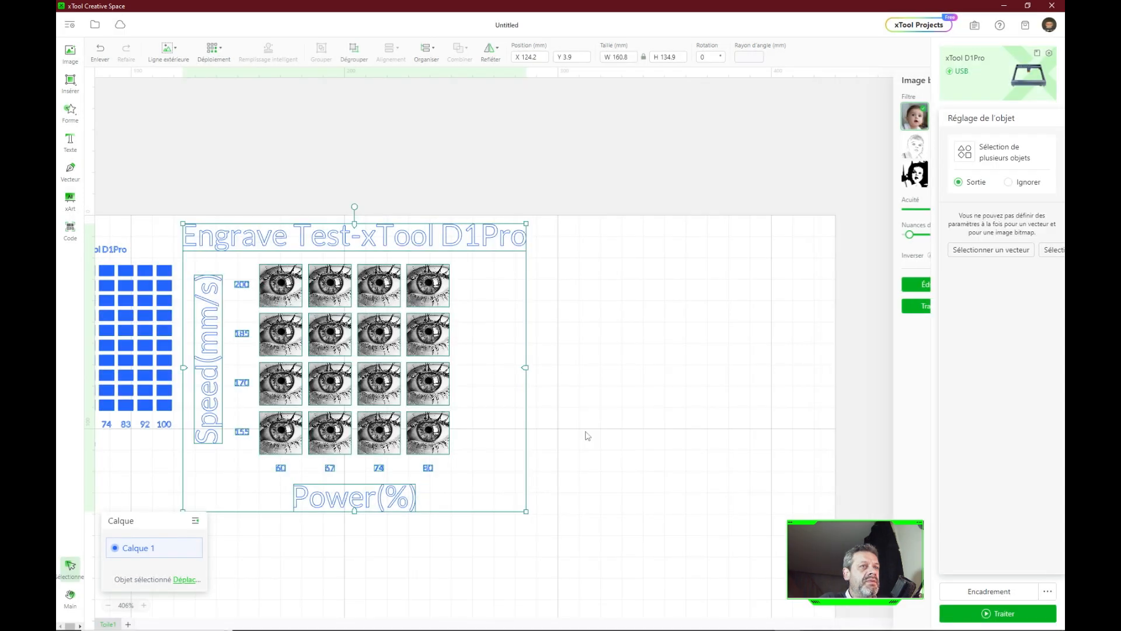
# Step: Open the processing preview for the eye image matrix and start the engraving job
pyautogui.click(1004, 614)
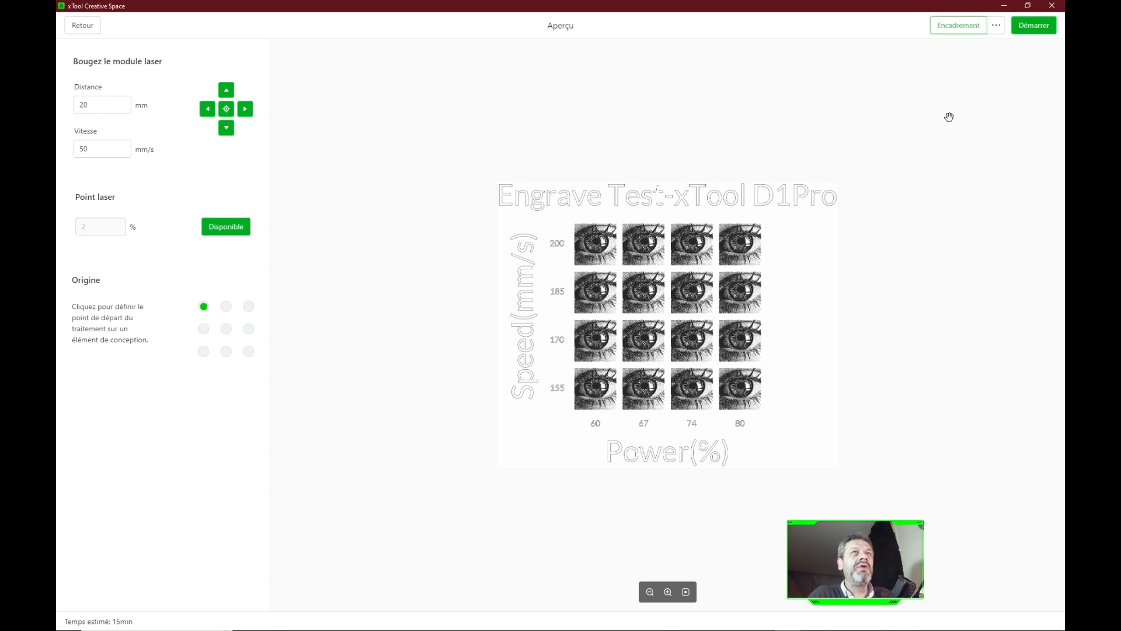
pyautogui.click(1032, 26)
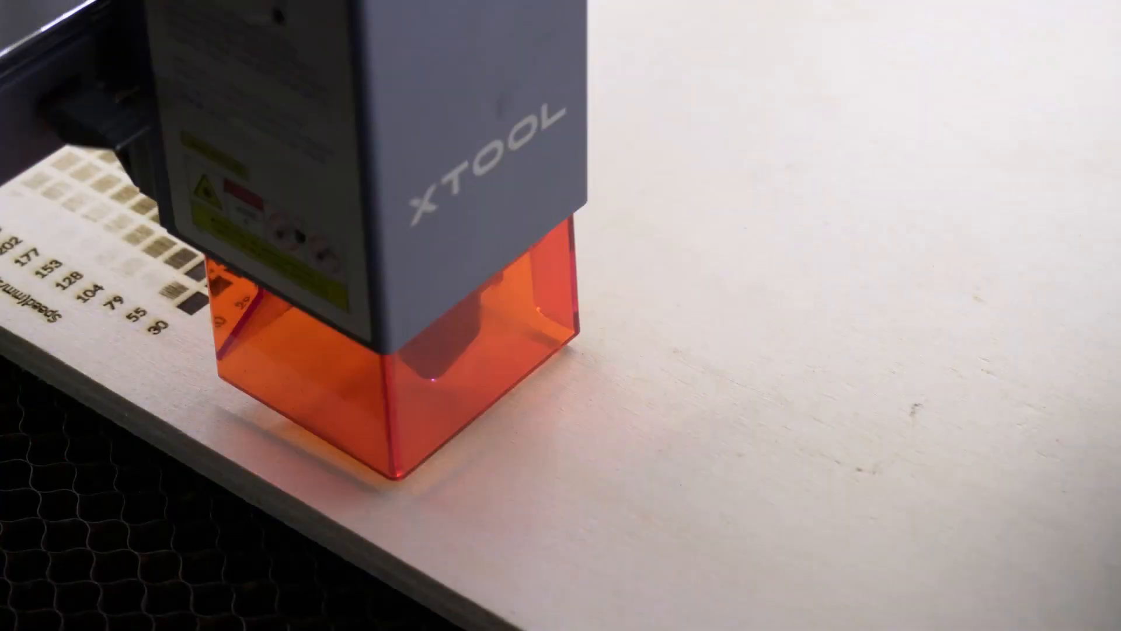